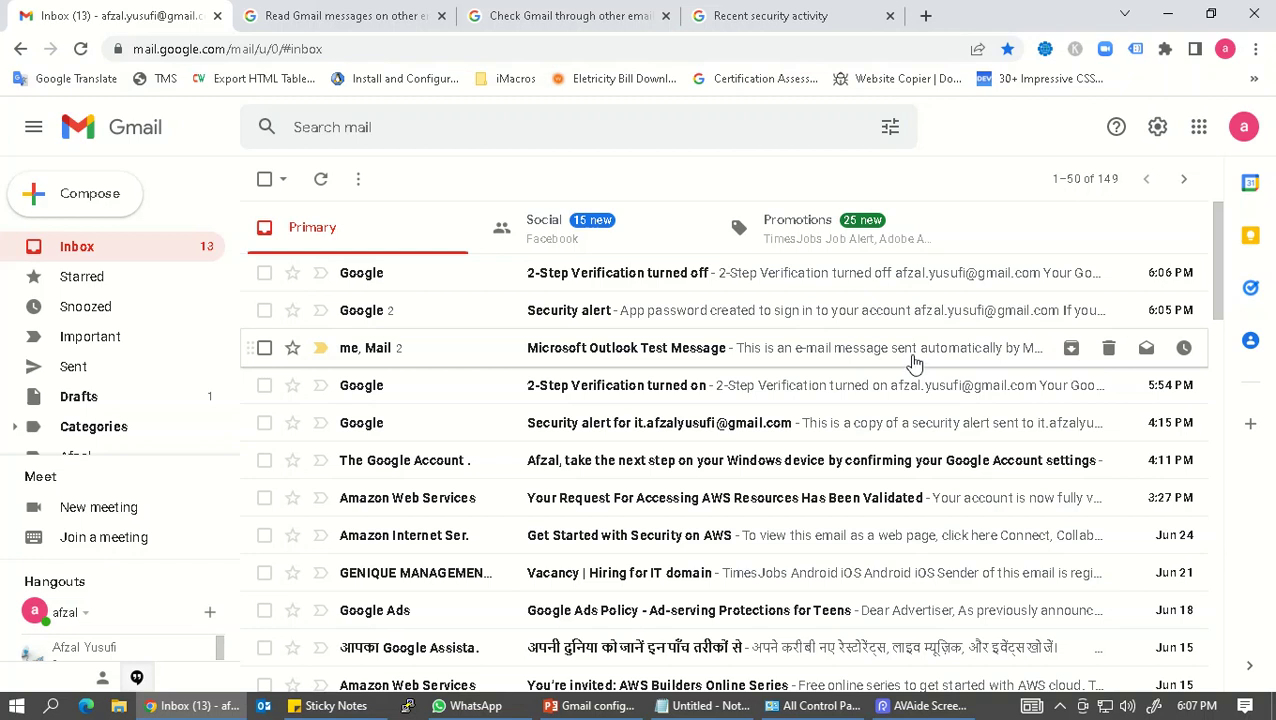
Step: Close the three extra help and security-activity browser tabs
left_click(441, 15)
left_click(441, 15)
left_click(441, 15)
Step: On Google Account Security, open the '2-Step Verification was turned off' event's settings
left_click(1244, 127)
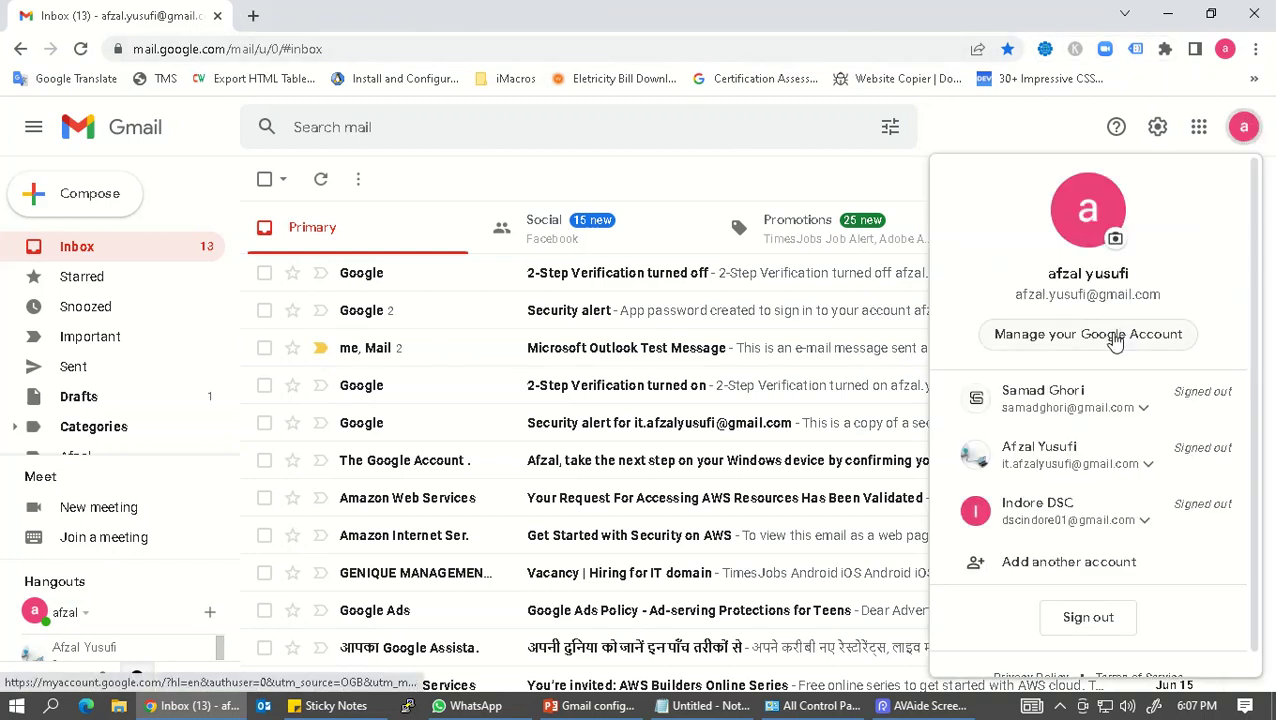
left_click(1114, 336)
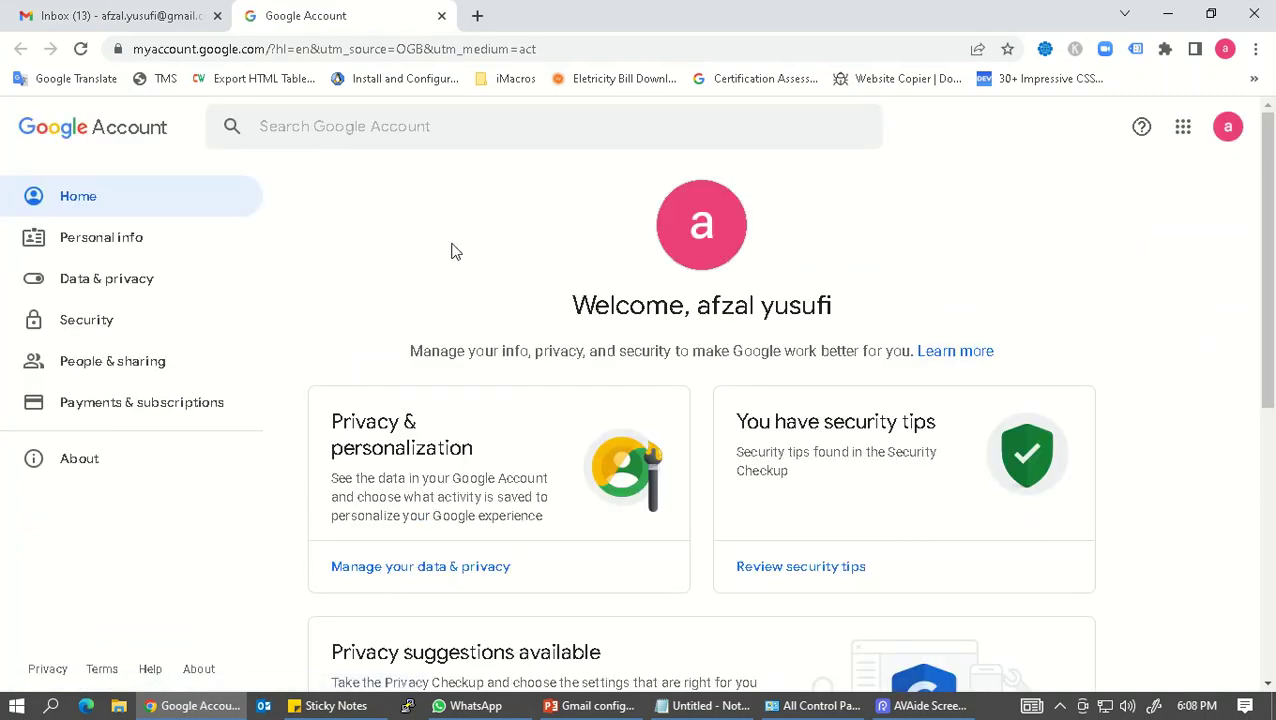
scroll(452, 251, "down", 4)
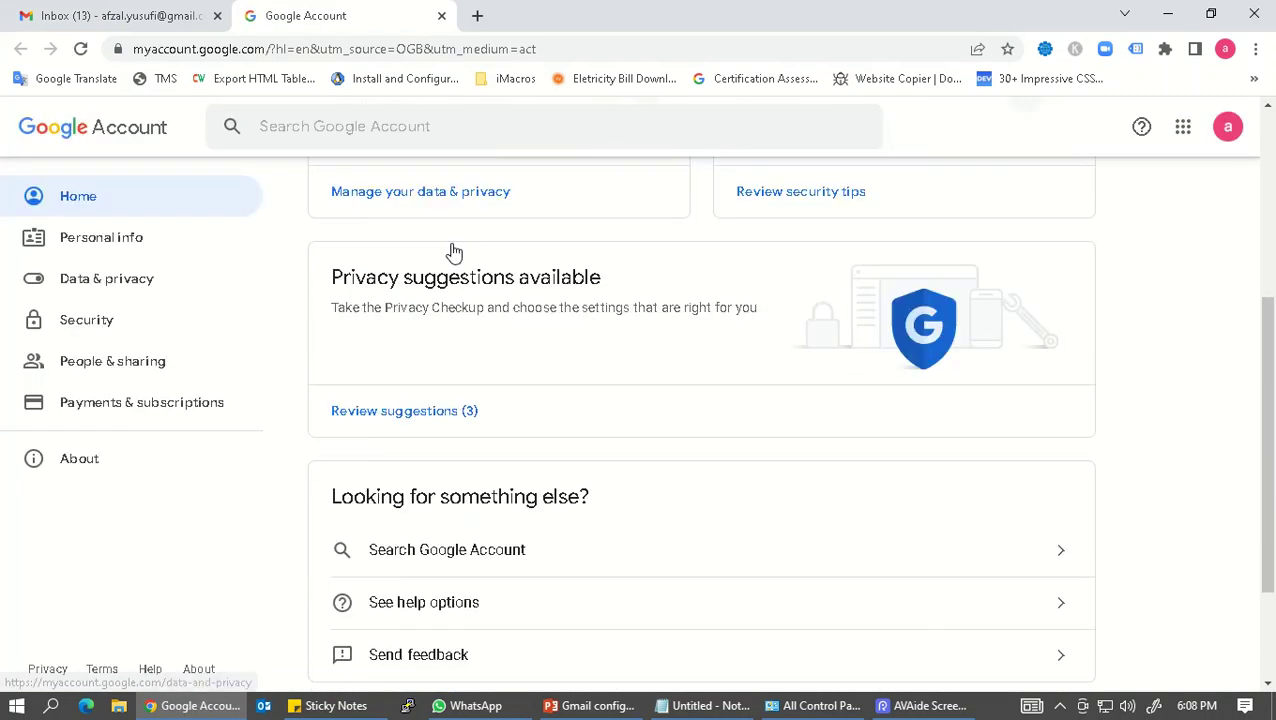
scroll(452, 251, "down", 2)
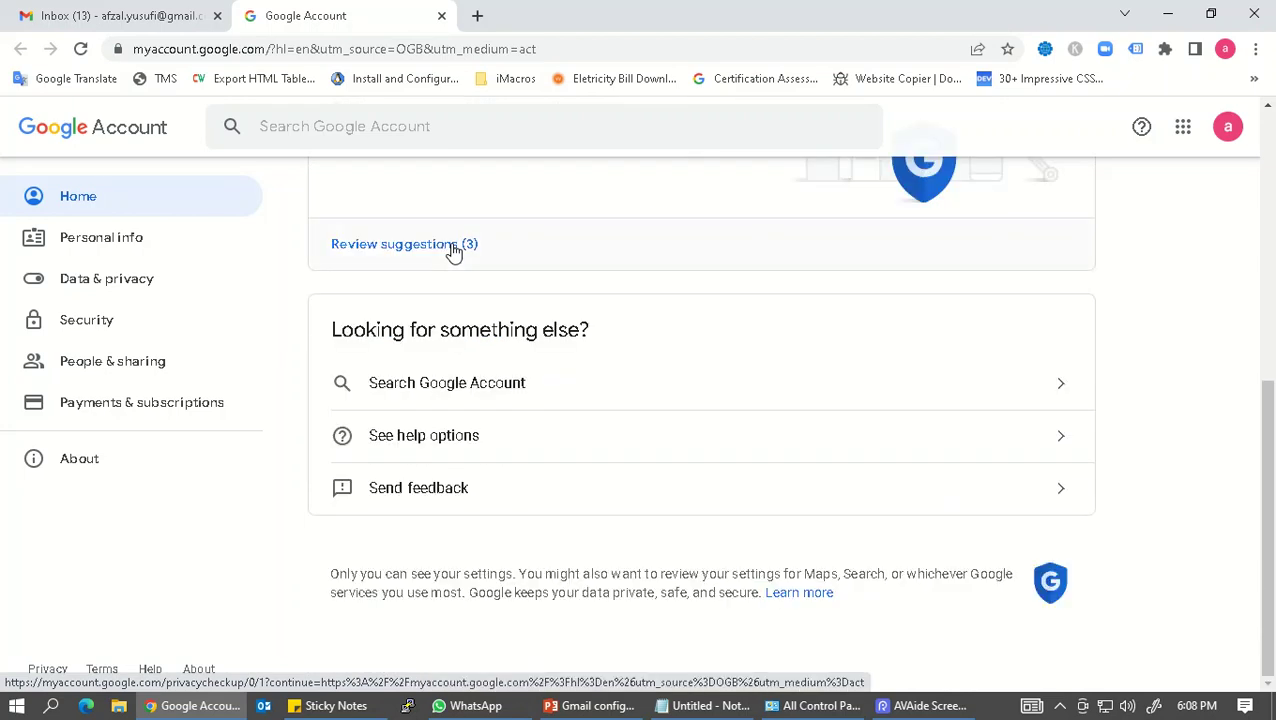
left_click(90, 320)
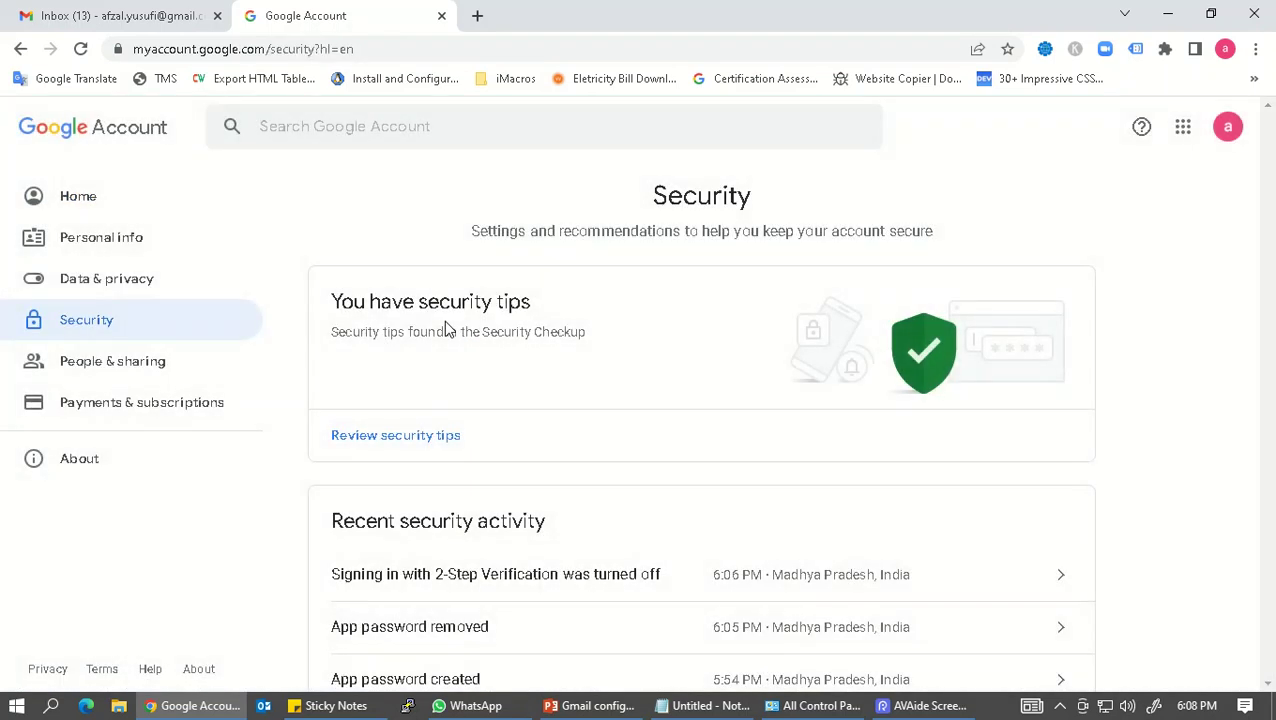
scroll(709, 358, "down", 3)
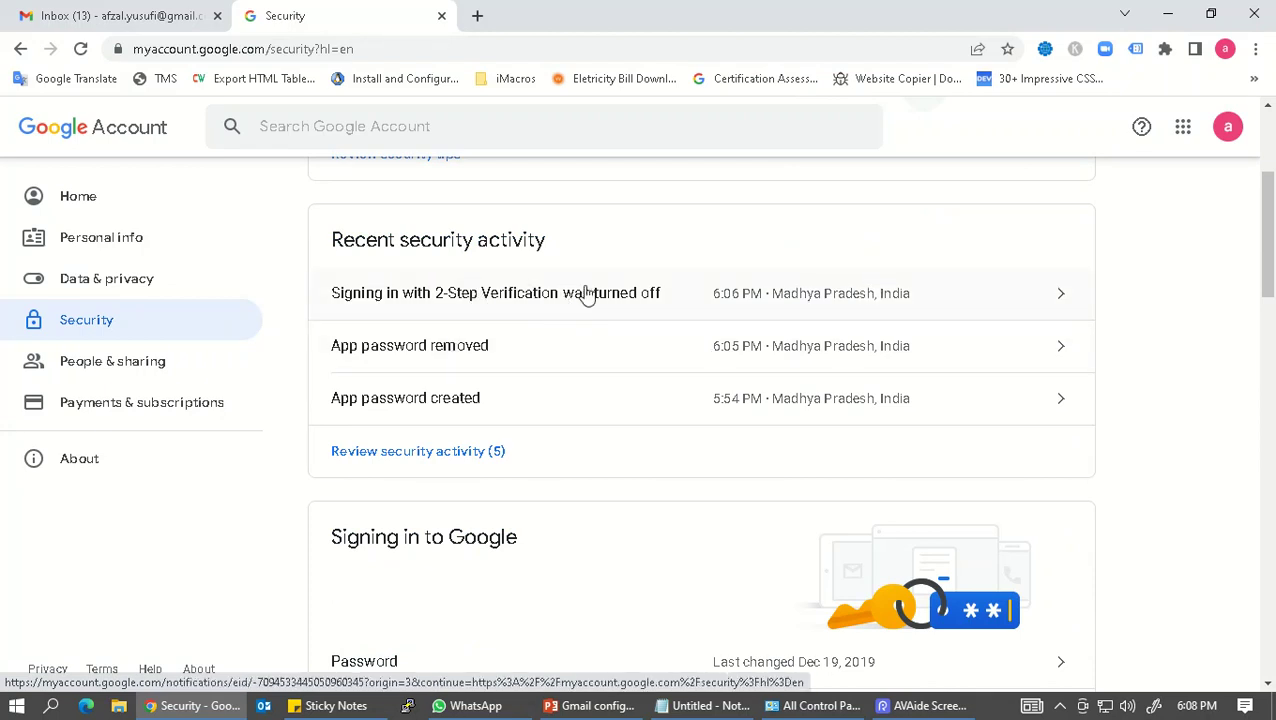
left_click(668, 300)
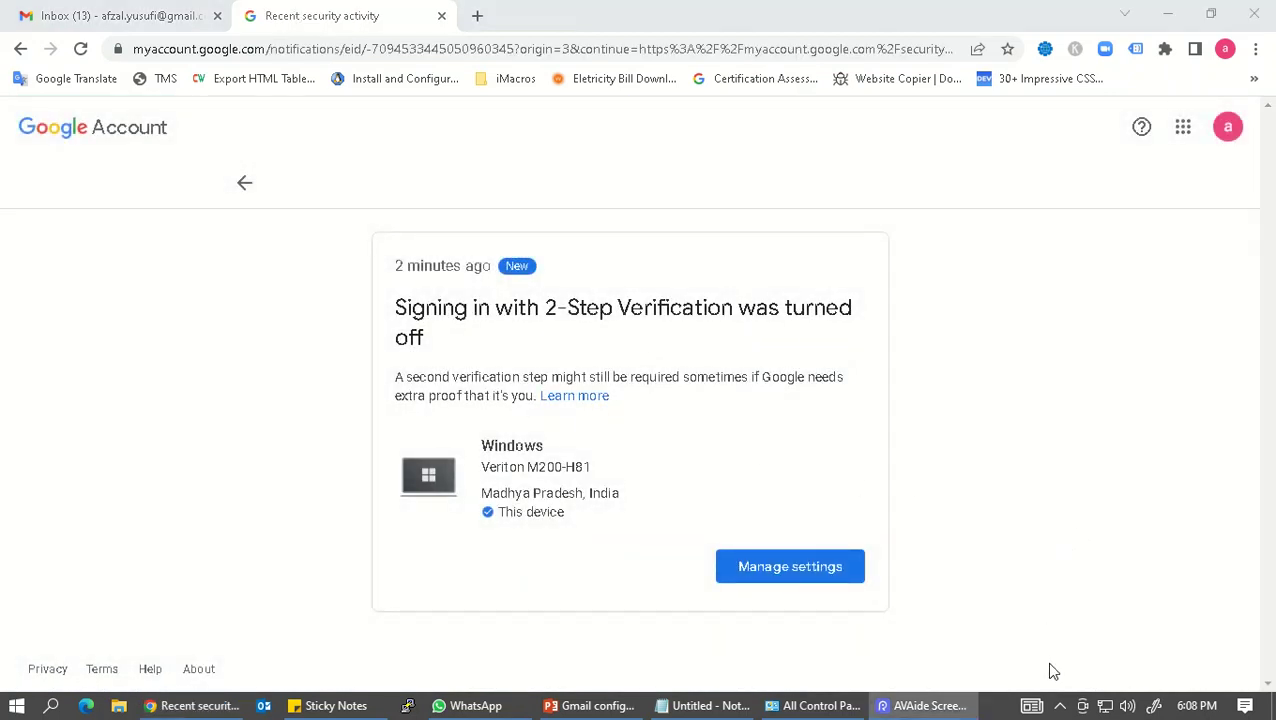
left_click(800, 568)
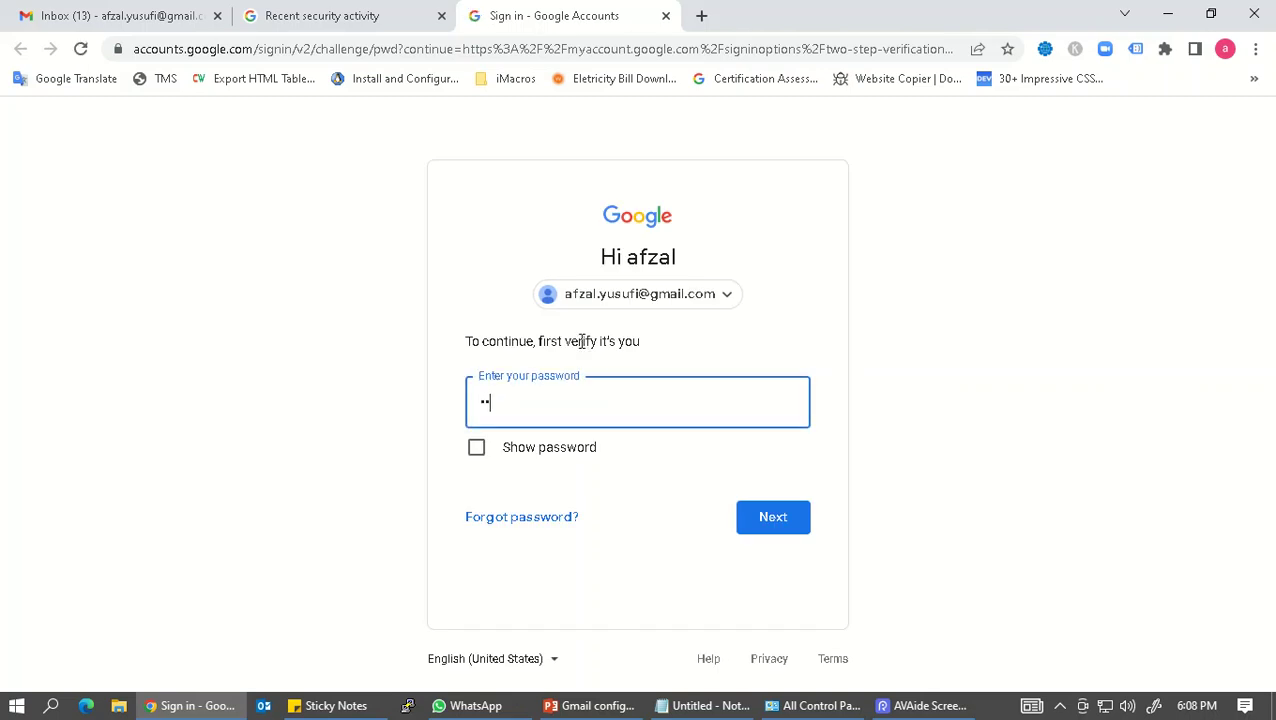
Step: Re-enter the account password, confirm the phone, enter the texted code, and turn 2-Step Verification on
type("••")
key("Return")
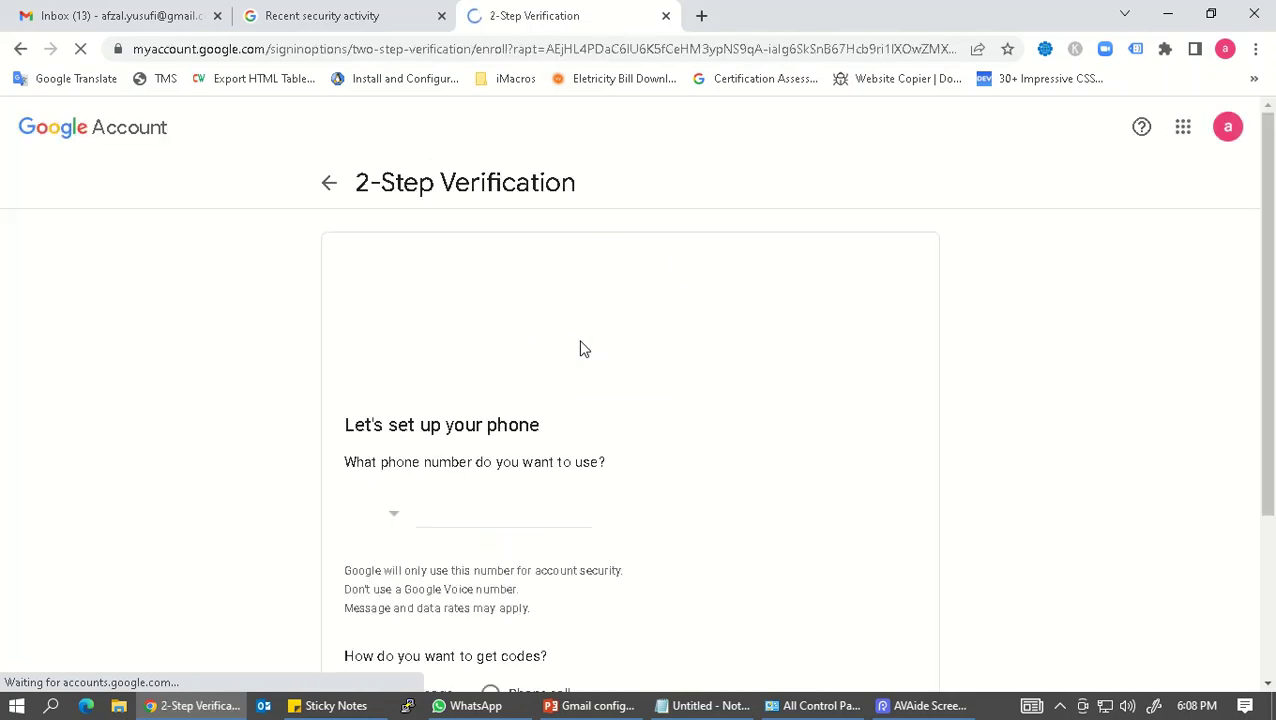
scroll(575, 370, "down", 2)
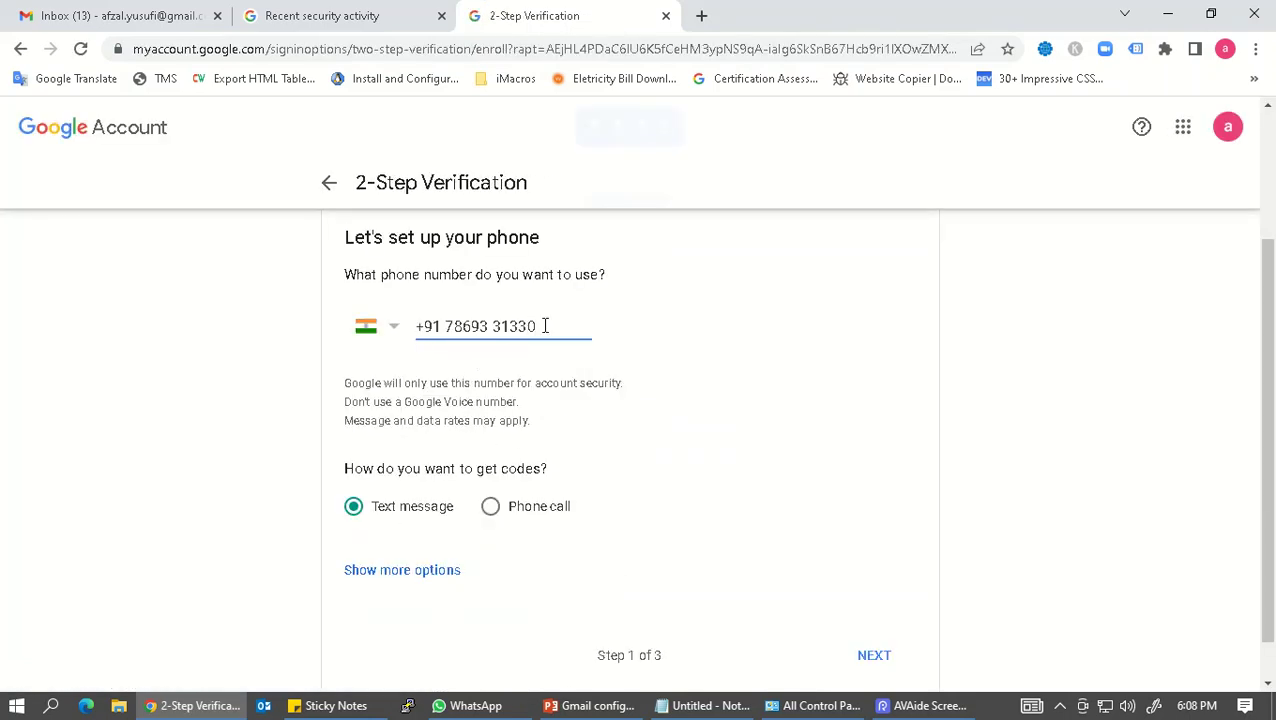
scroll(606, 525, "down", 1)
left_click(872, 608)
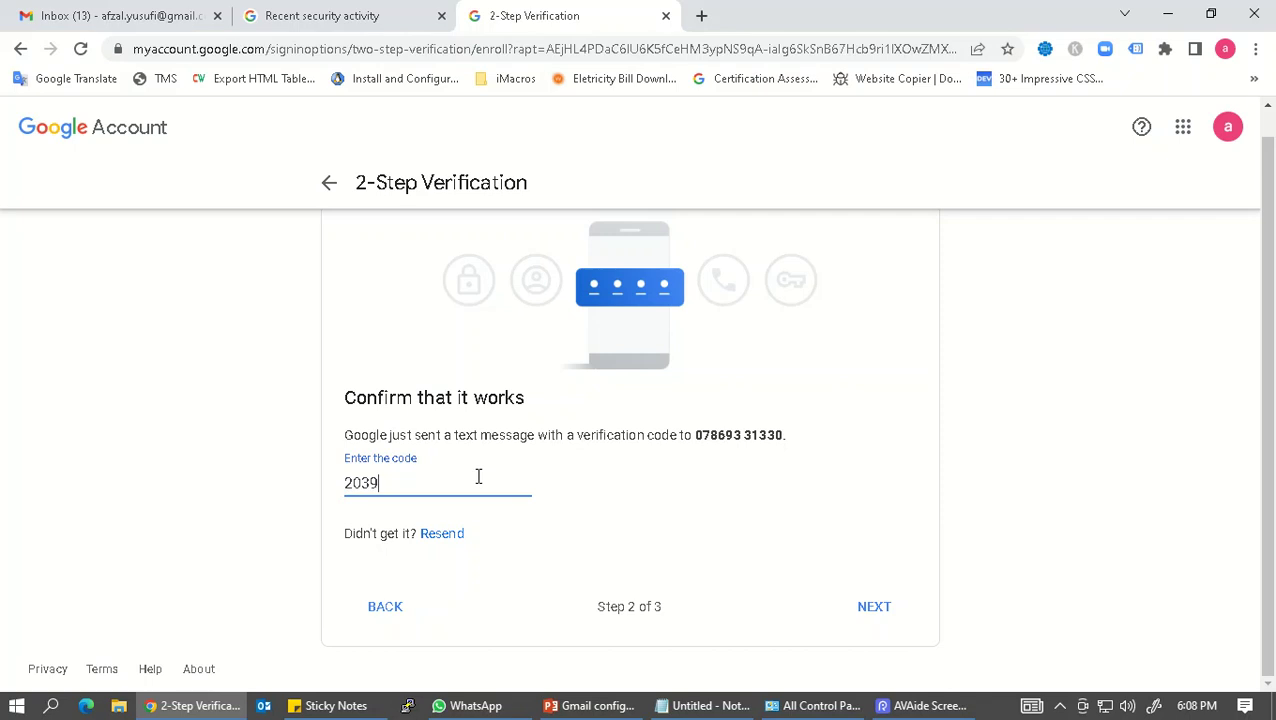
left_click(866, 611)
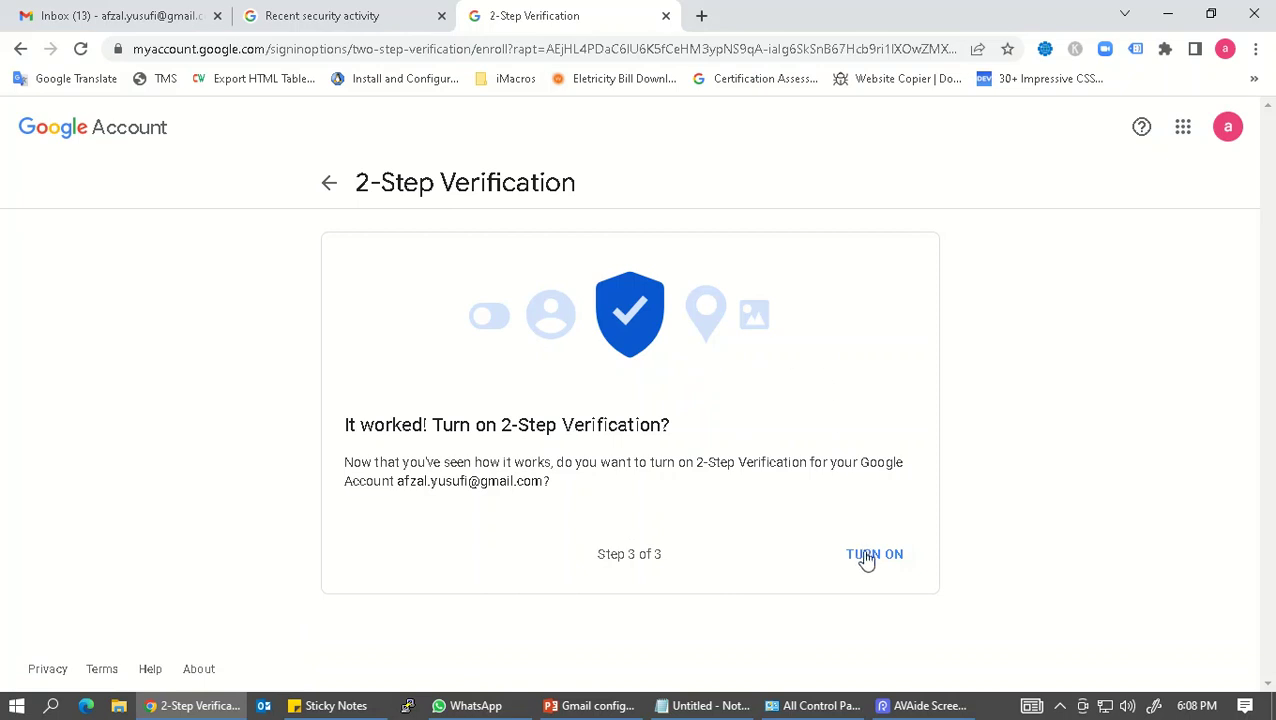
left_click(871, 565)
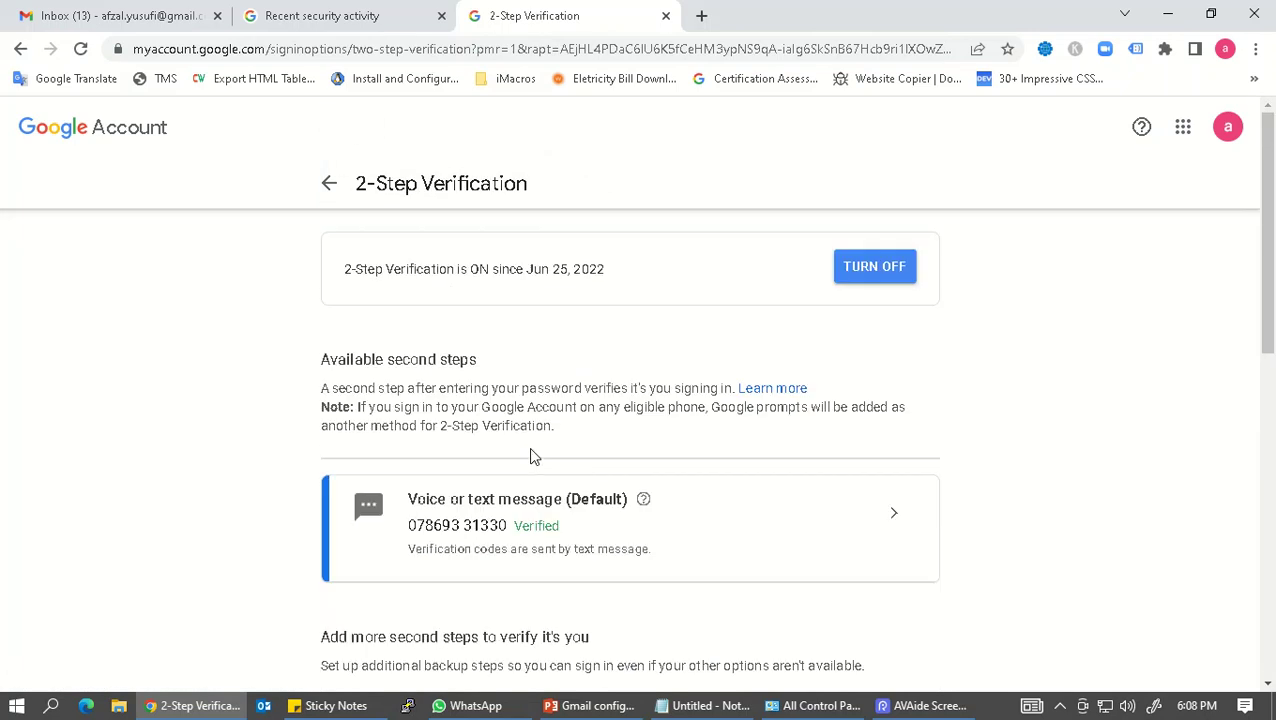
Step: Open Google Account's Security page and close the old security and 2-Step Verification tabs
left_click(1230, 133)
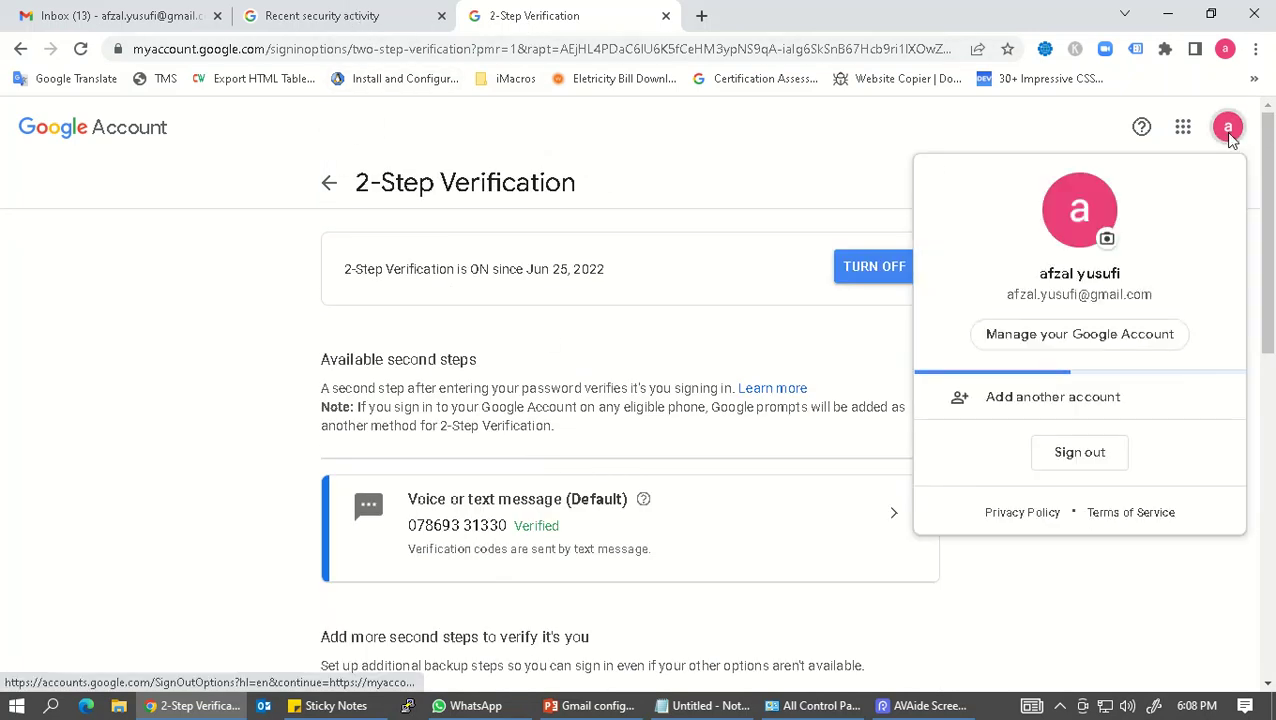
left_click(1055, 342)
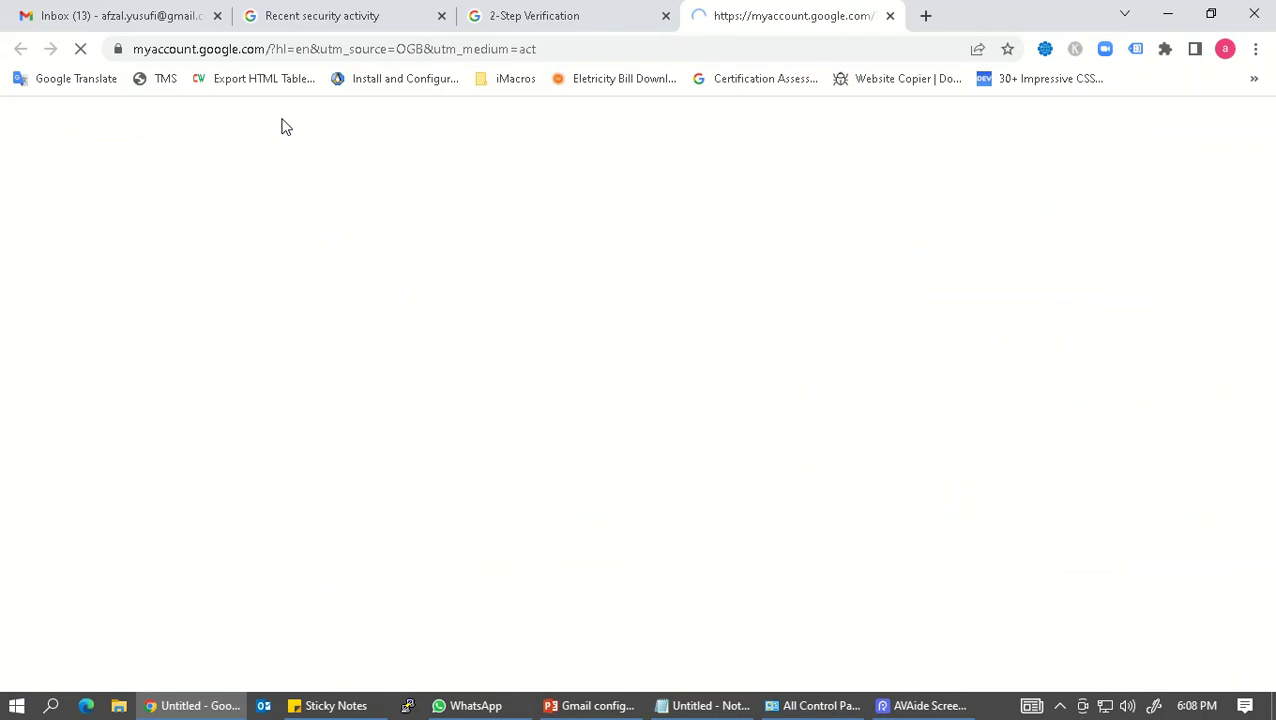
left_click(442, 16)
left_click(442, 16)
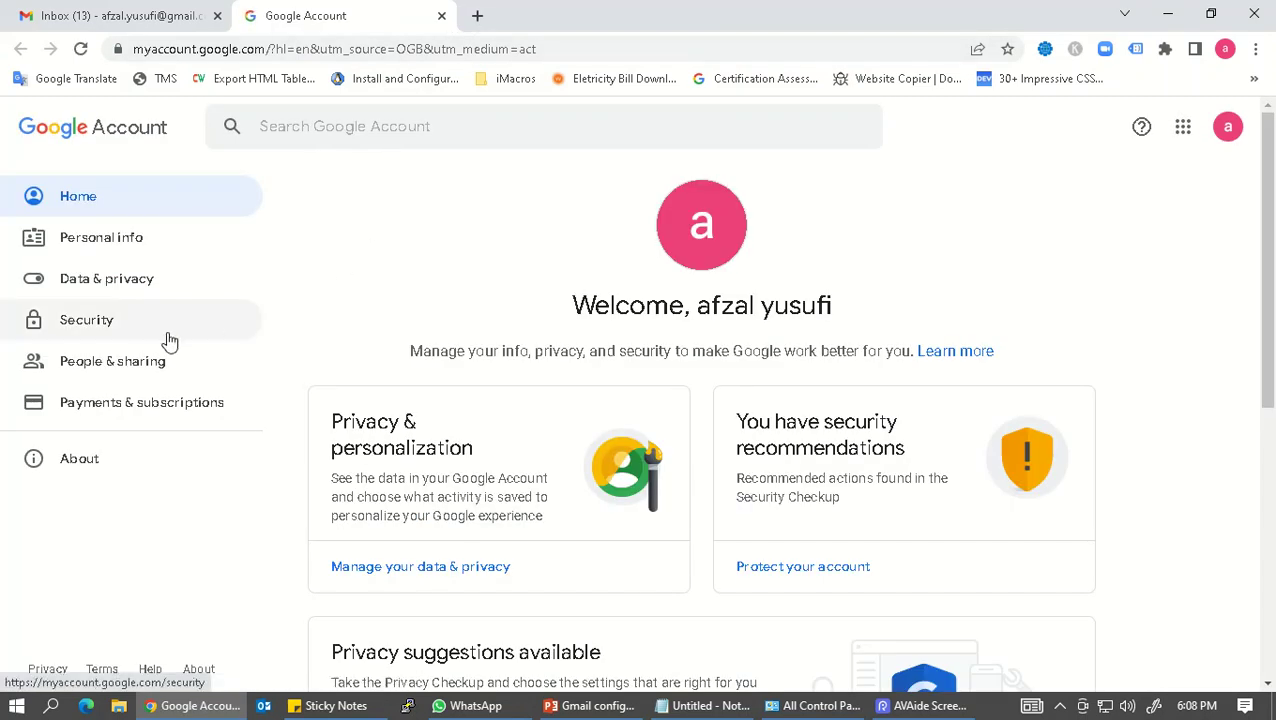
left_click(140, 334)
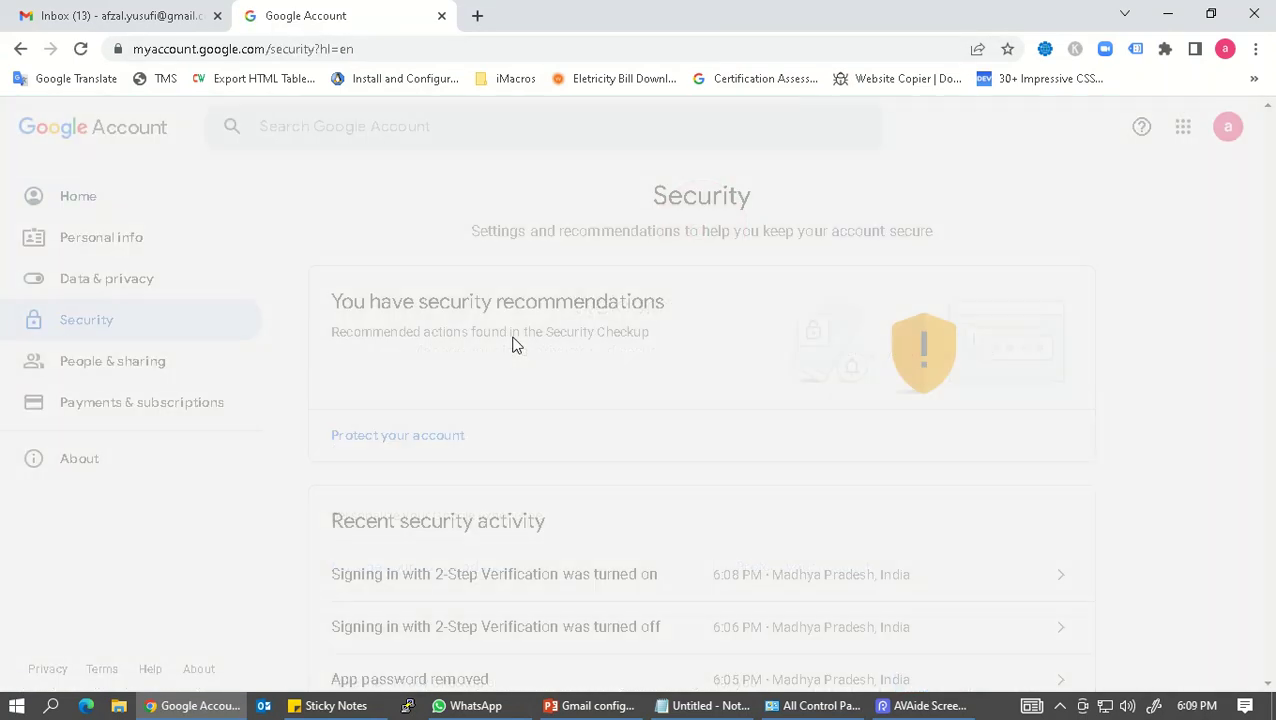
scroll(513, 345, "down", 4)
scroll(515, 347, "down", 2)
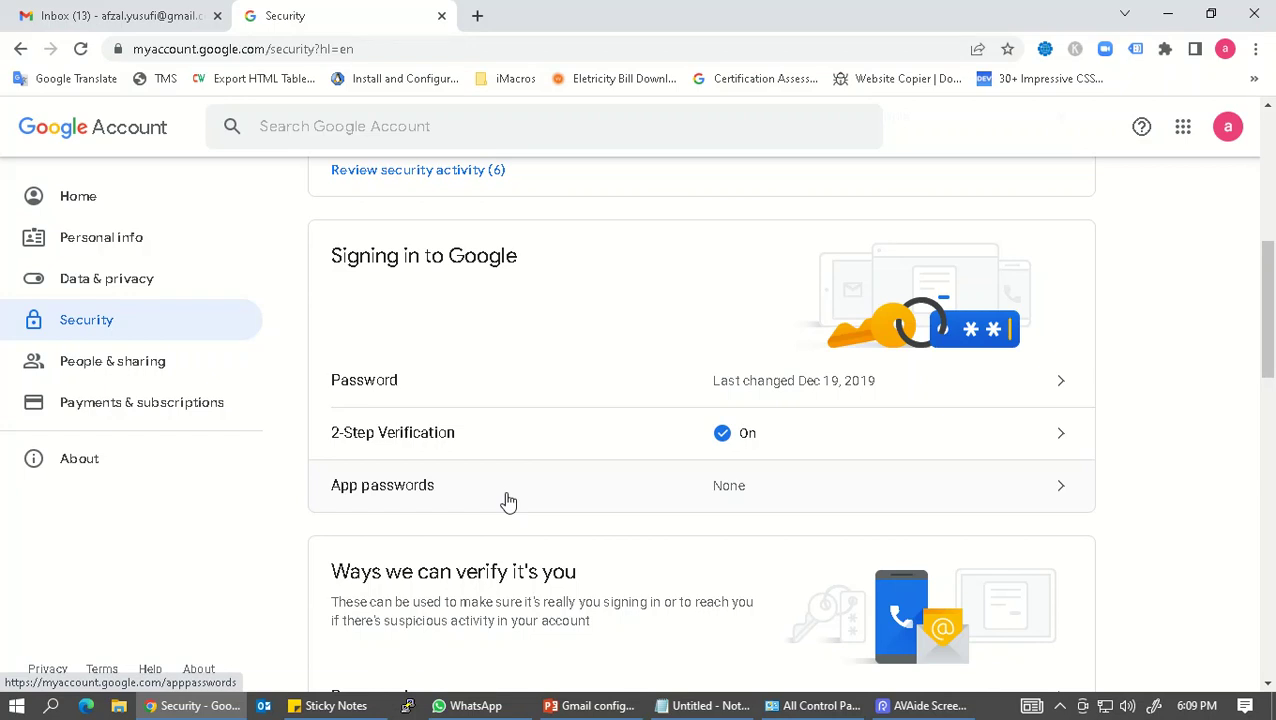
Step: Open App passwords and re-confirm the account password
left_click(508, 497)
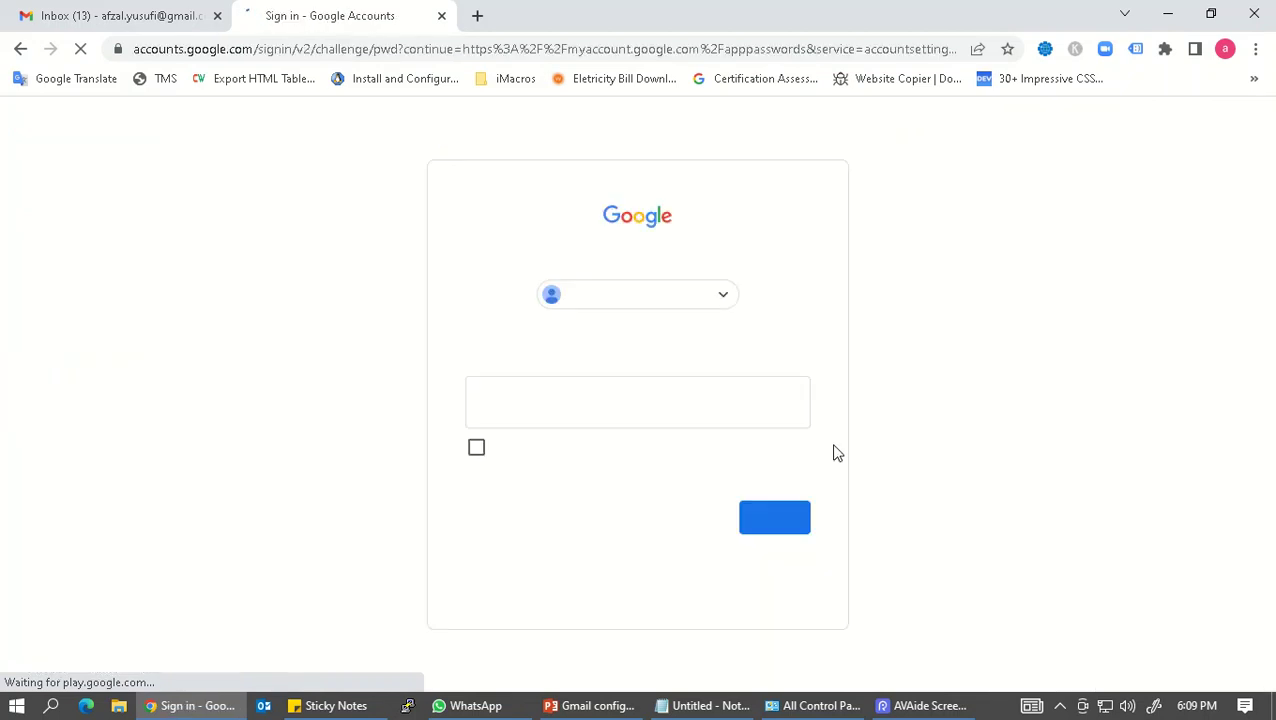
left_click(595, 407)
type("a")
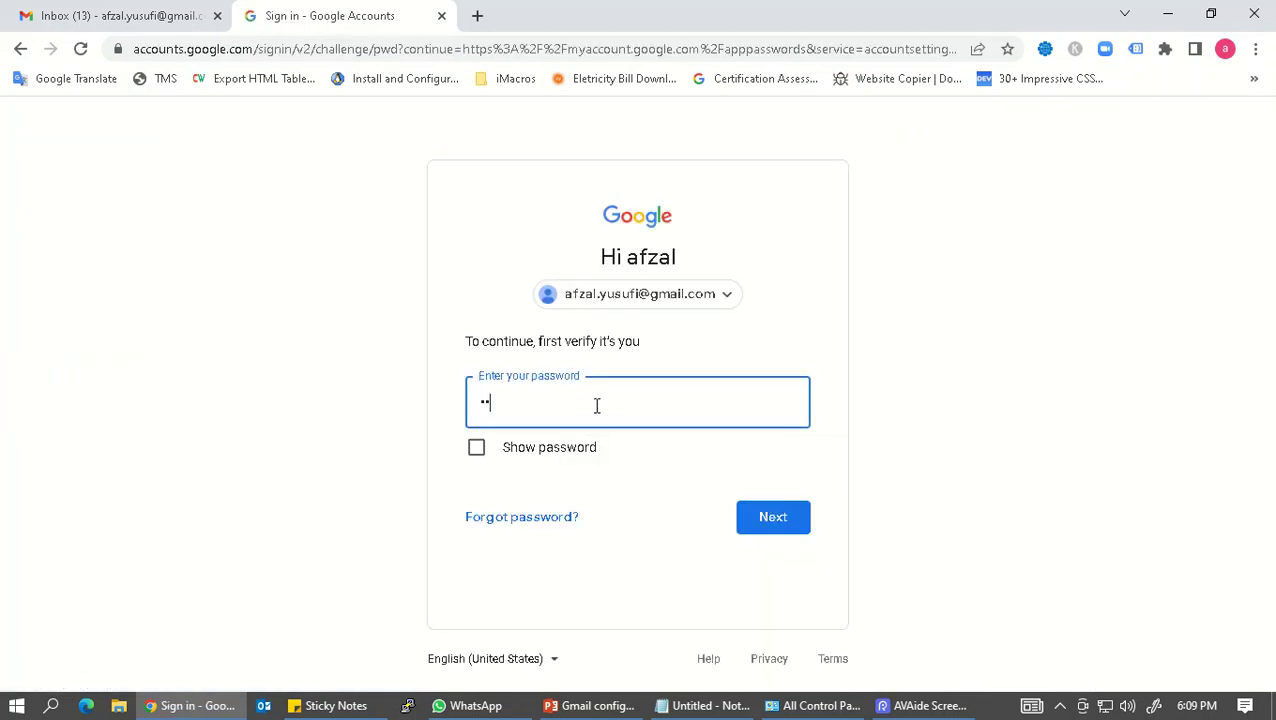
type("••")
key("Return")
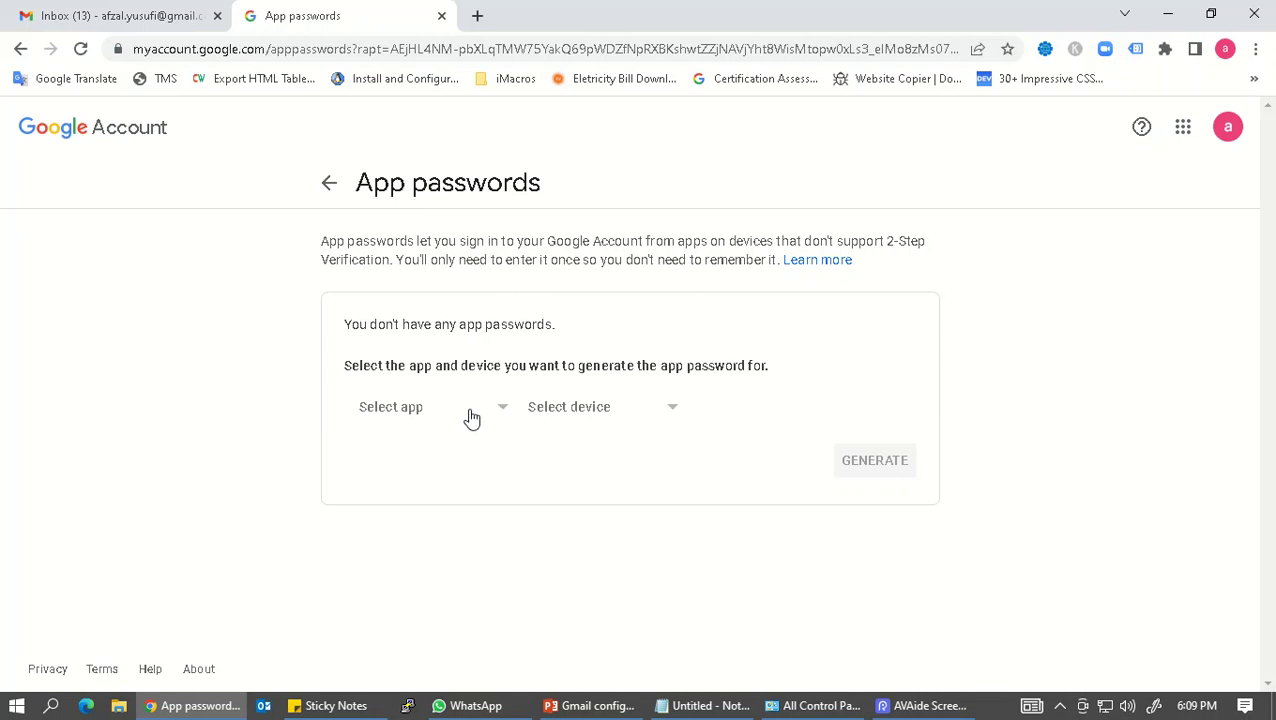
Step: Generate an app password with the custom app name 'Outlook'
left_click(472, 418)
left_click(415, 576)
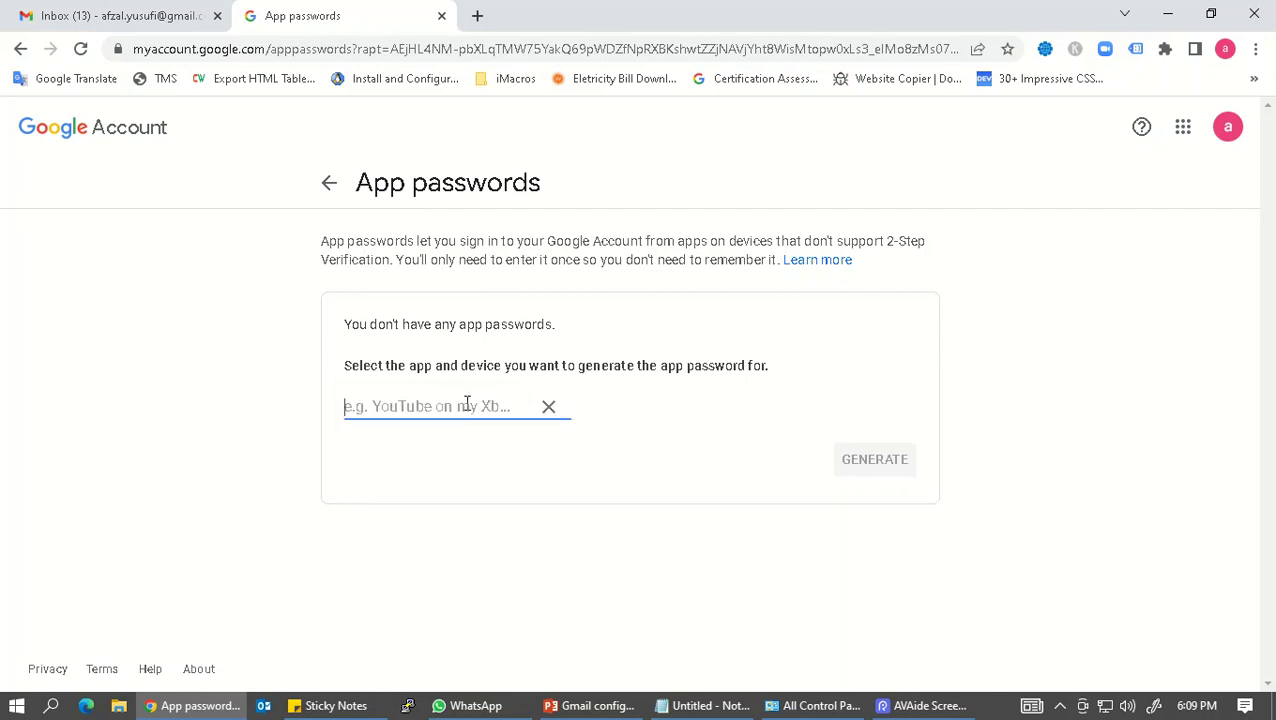
type("Outlook")
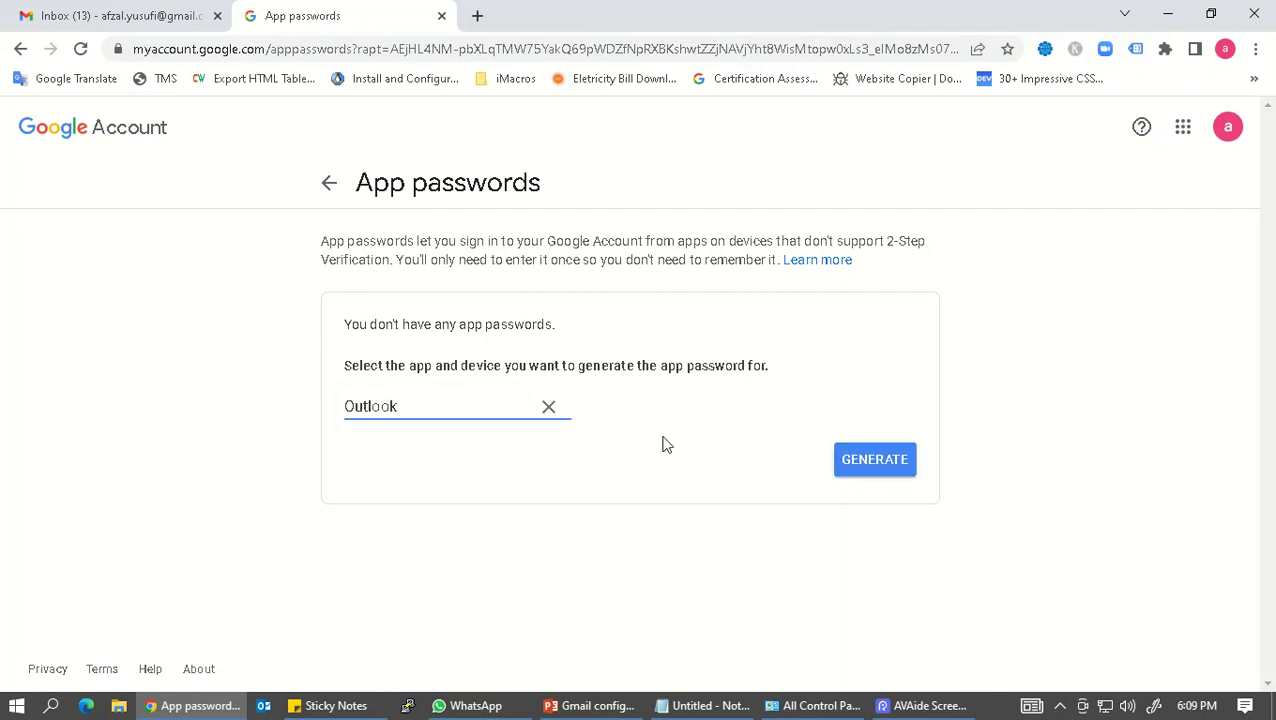
left_click(856, 467)
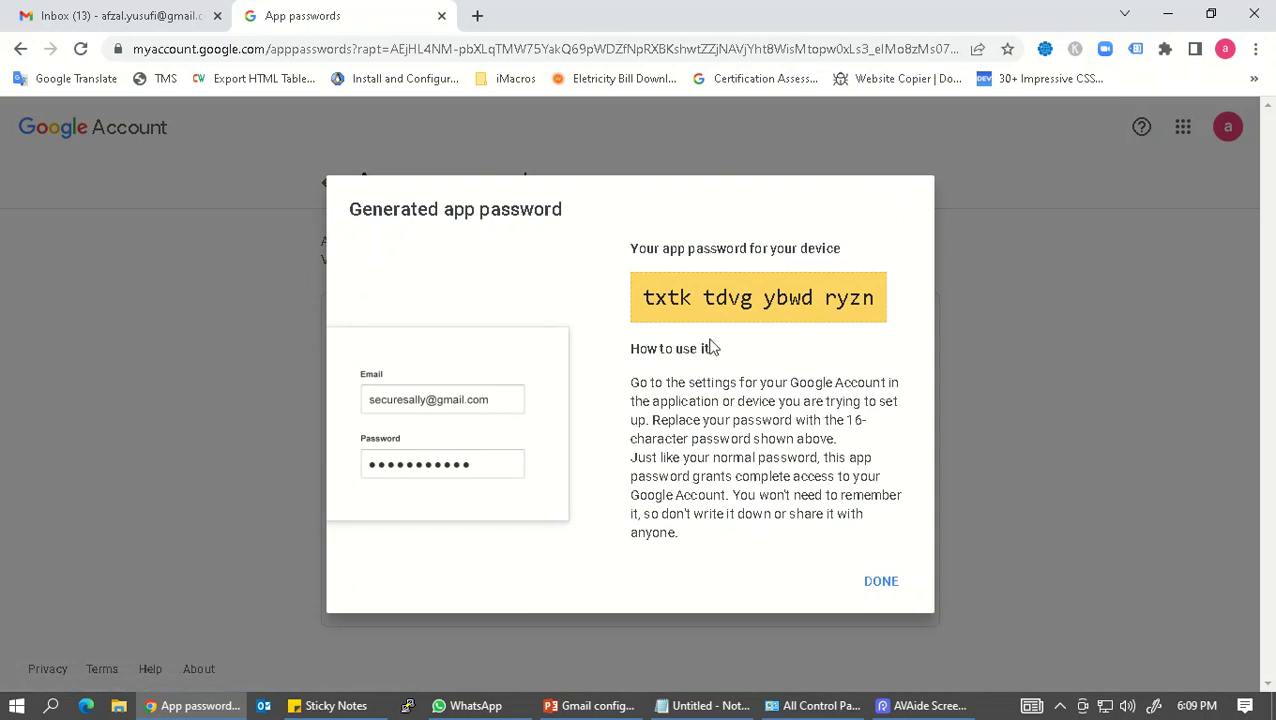
Step: Copy the generated app password into Notepad and close the password dialog
left_click_drag(643, 297, 882, 302)
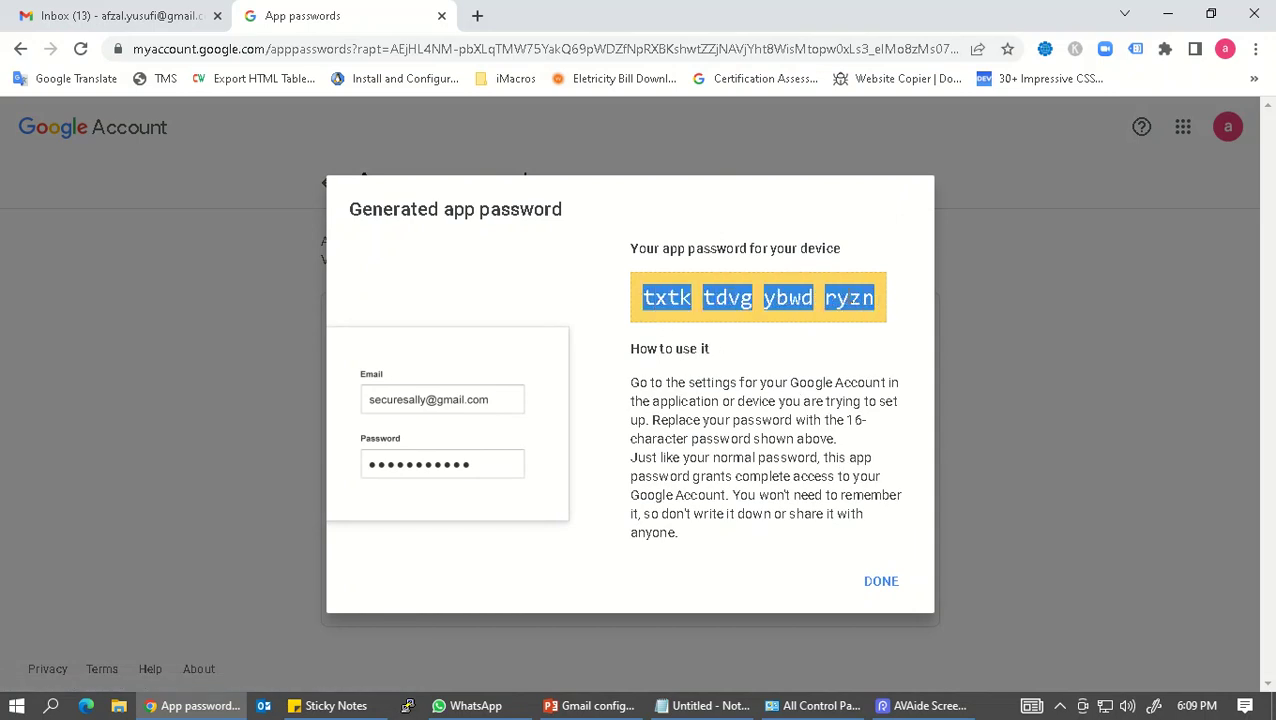
right_click(846, 300)
left_click(870, 309)
left_click(712, 706)
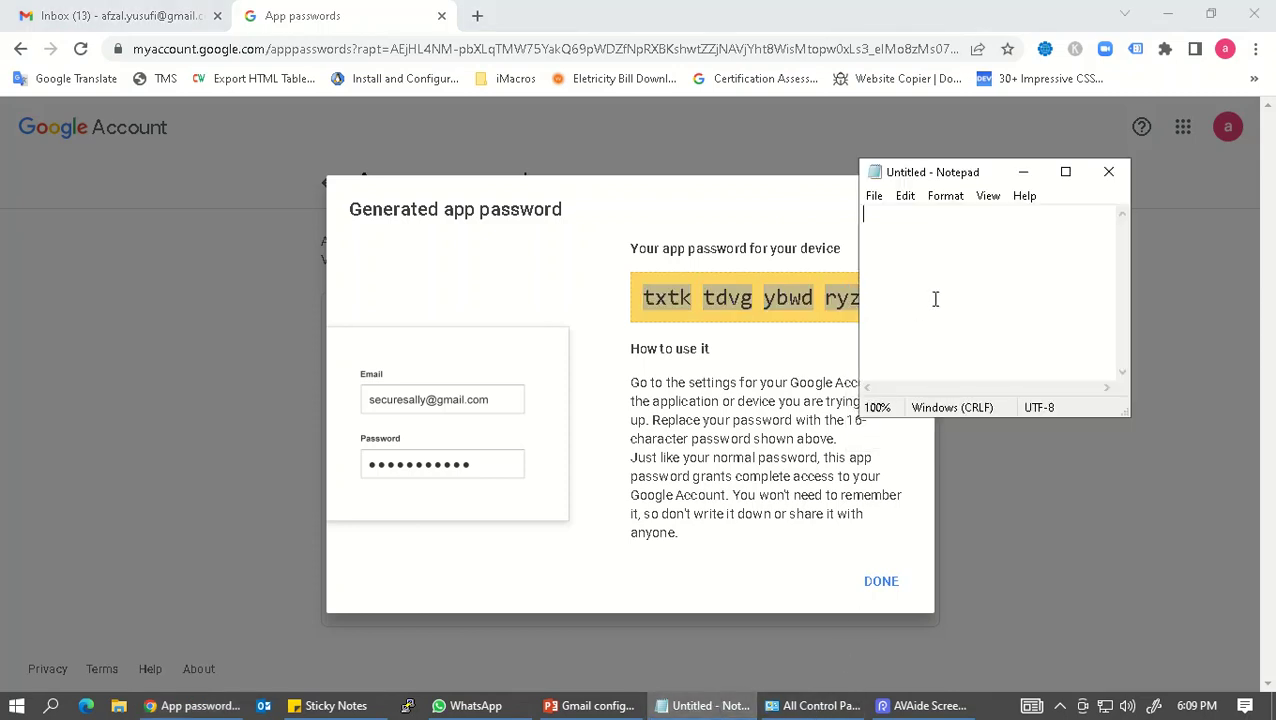
right_click(943, 277)
left_click(990, 360)
left_click(808, 378)
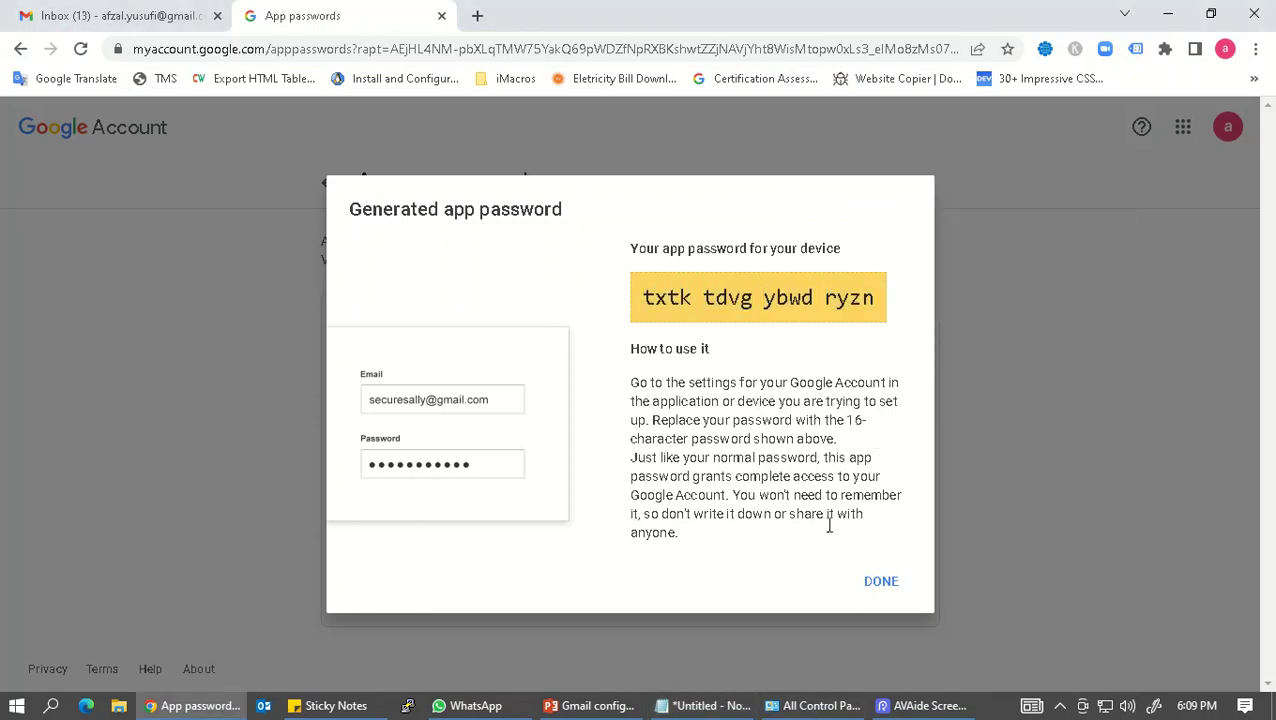
left_click(872, 581)
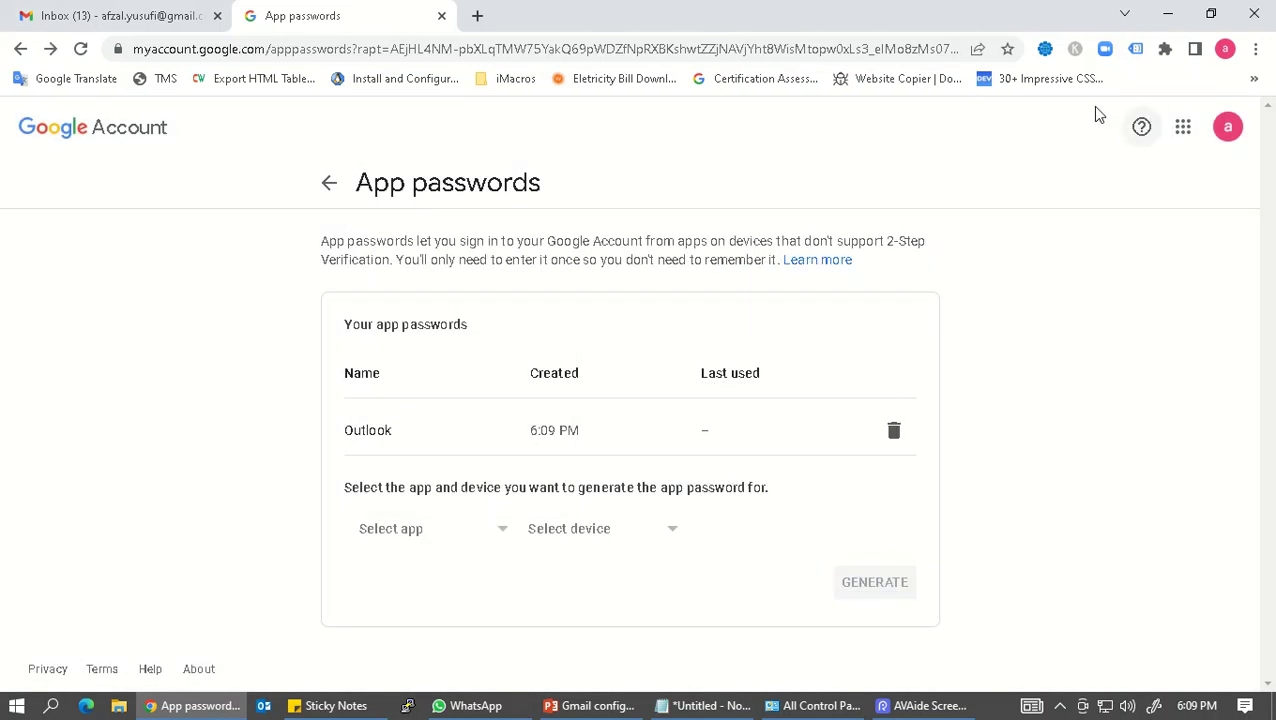
Step: Close the App passwords tab and open Gmail's full settings
left_click(116, 12)
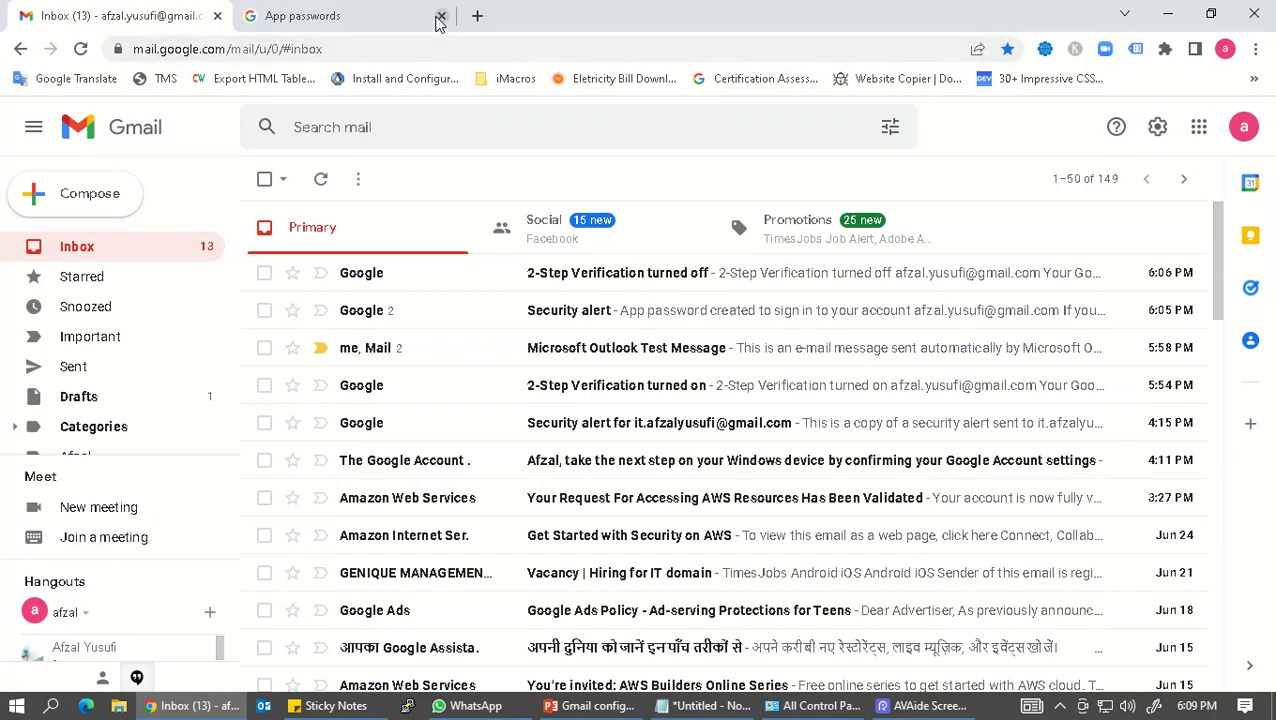
left_click(440, 20)
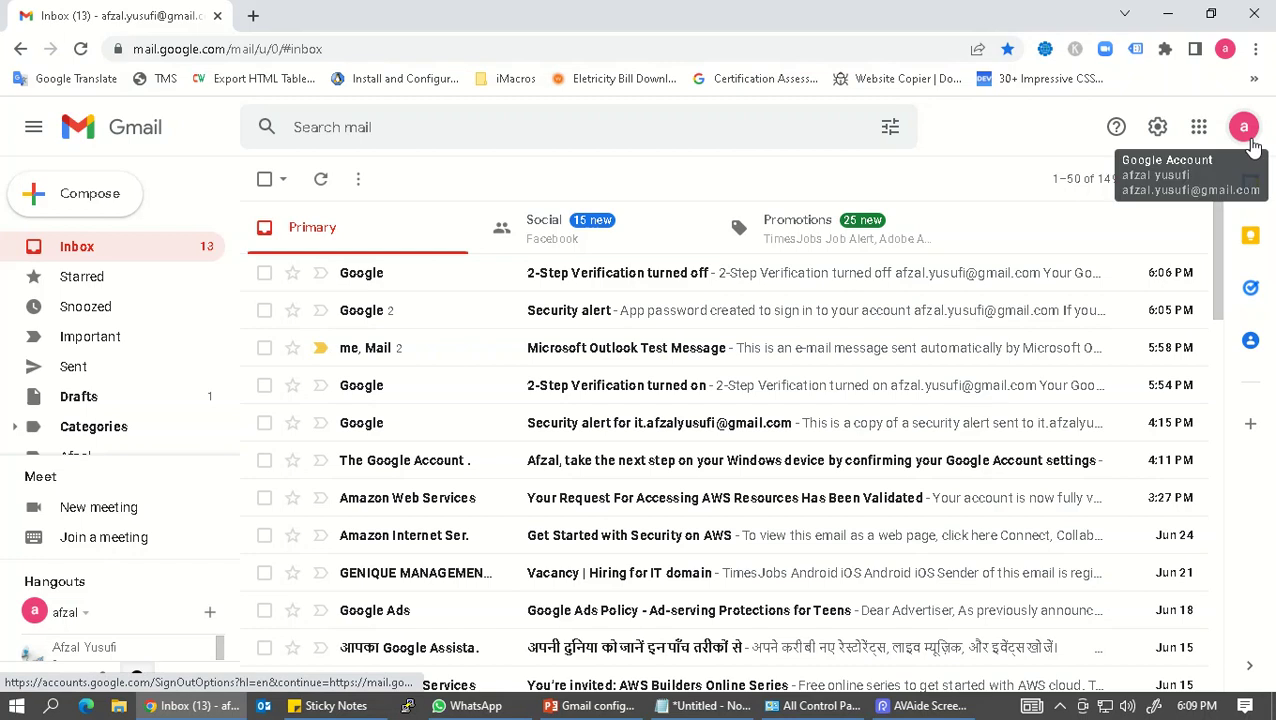
left_click(1156, 132)
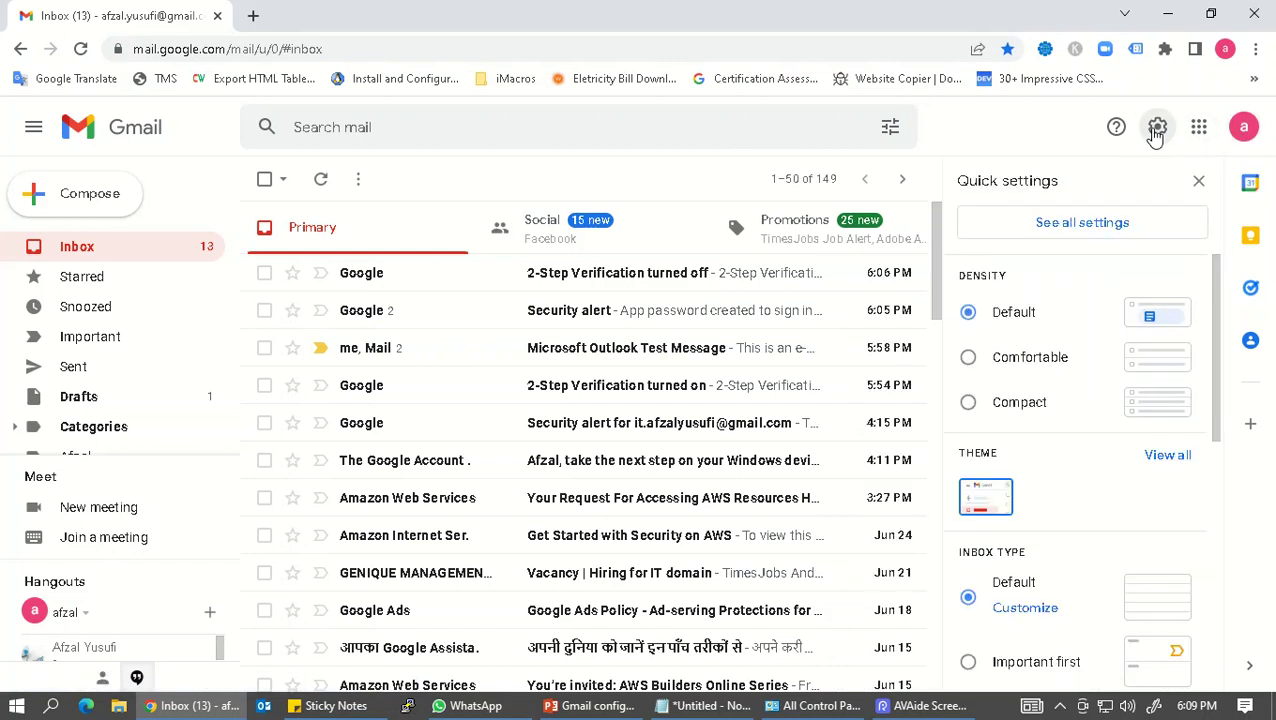
left_click(1065, 224)
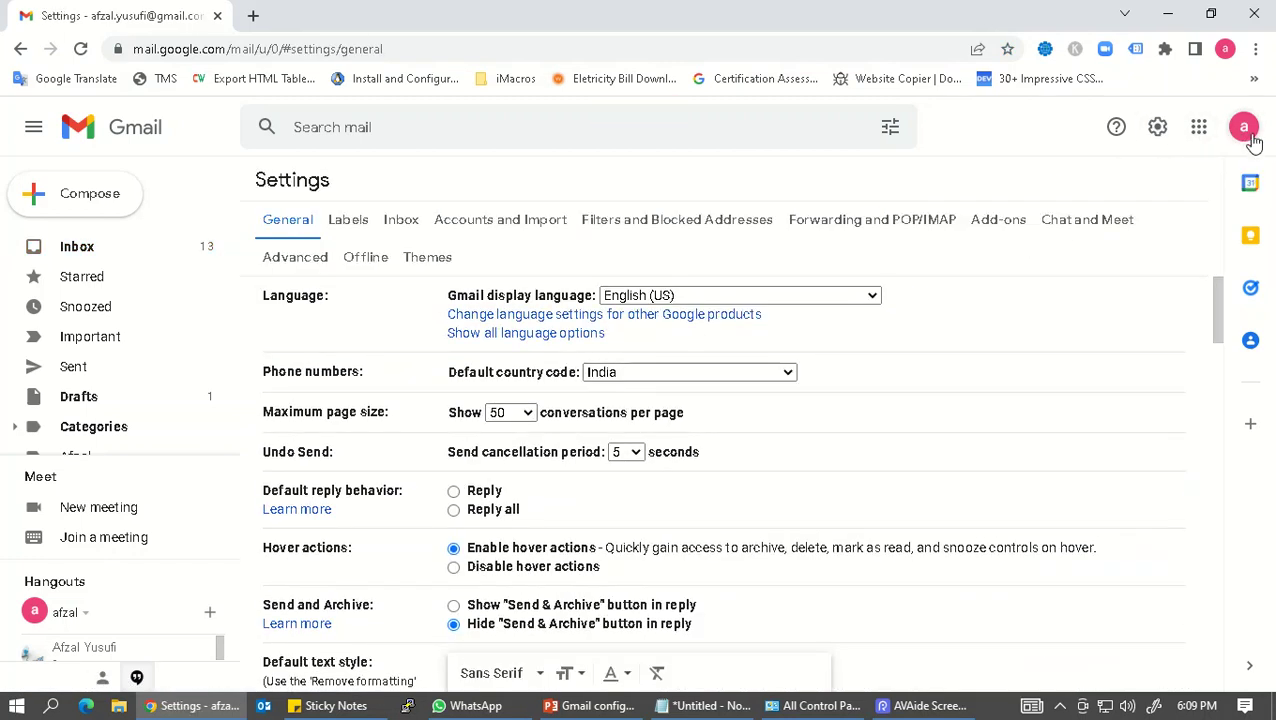
left_click(1244, 128)
left_click(1022, 134)
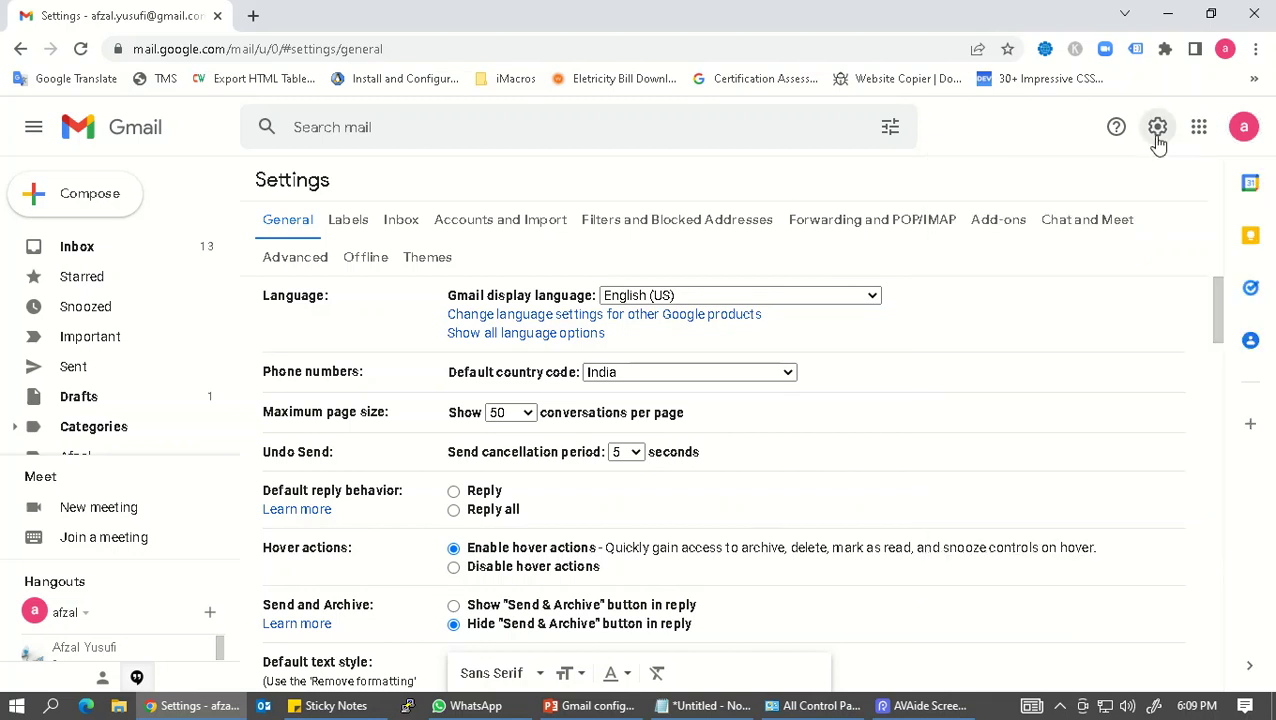
Step: Enable IMAP under Forwarding and POP/IMAP, save changes, and view the configuration instructions article
left_click(873, 227)
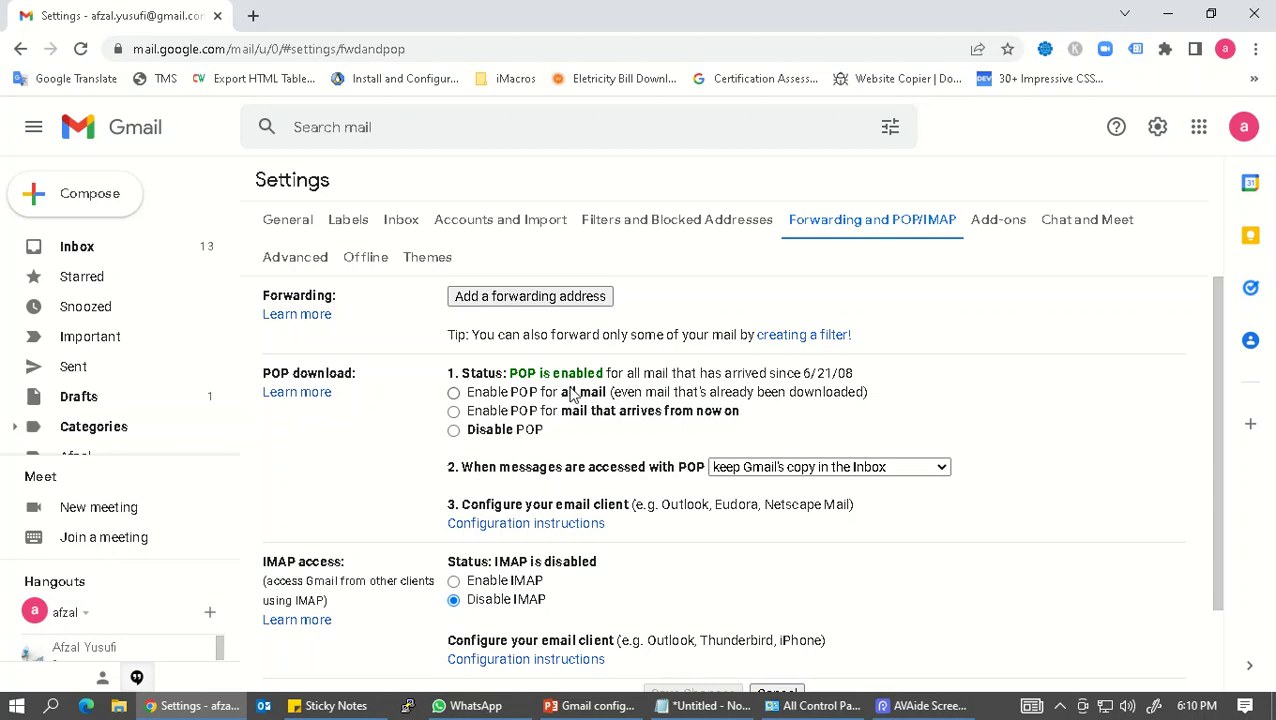
scroll(572, 396, "down", 2)
left_click(454, 487)
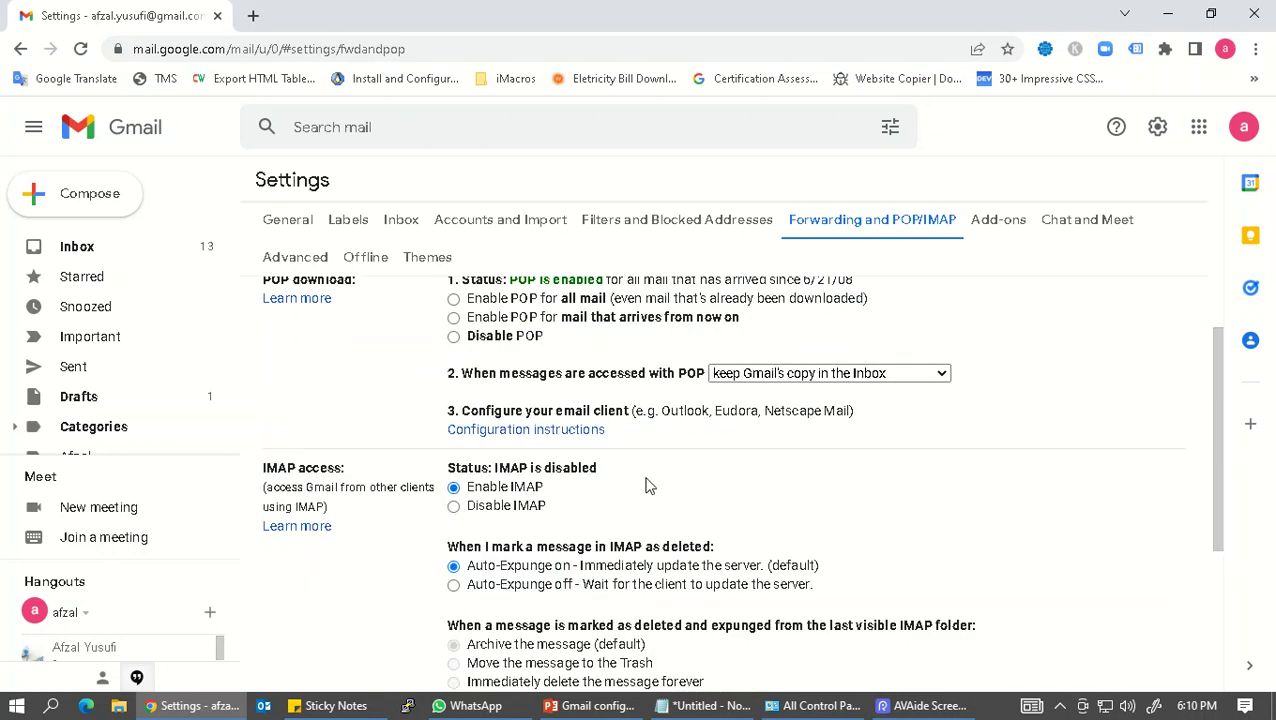
scroll(618, 445, "down", 1)
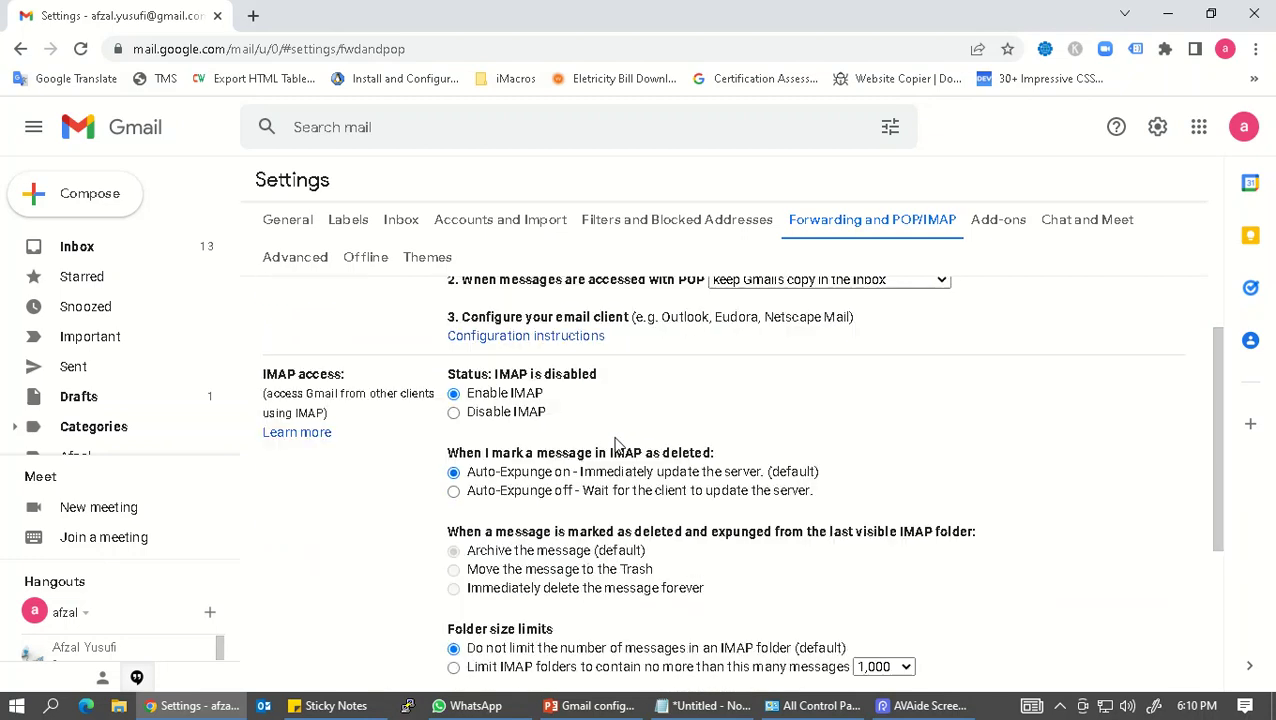
left_click(527, 338)
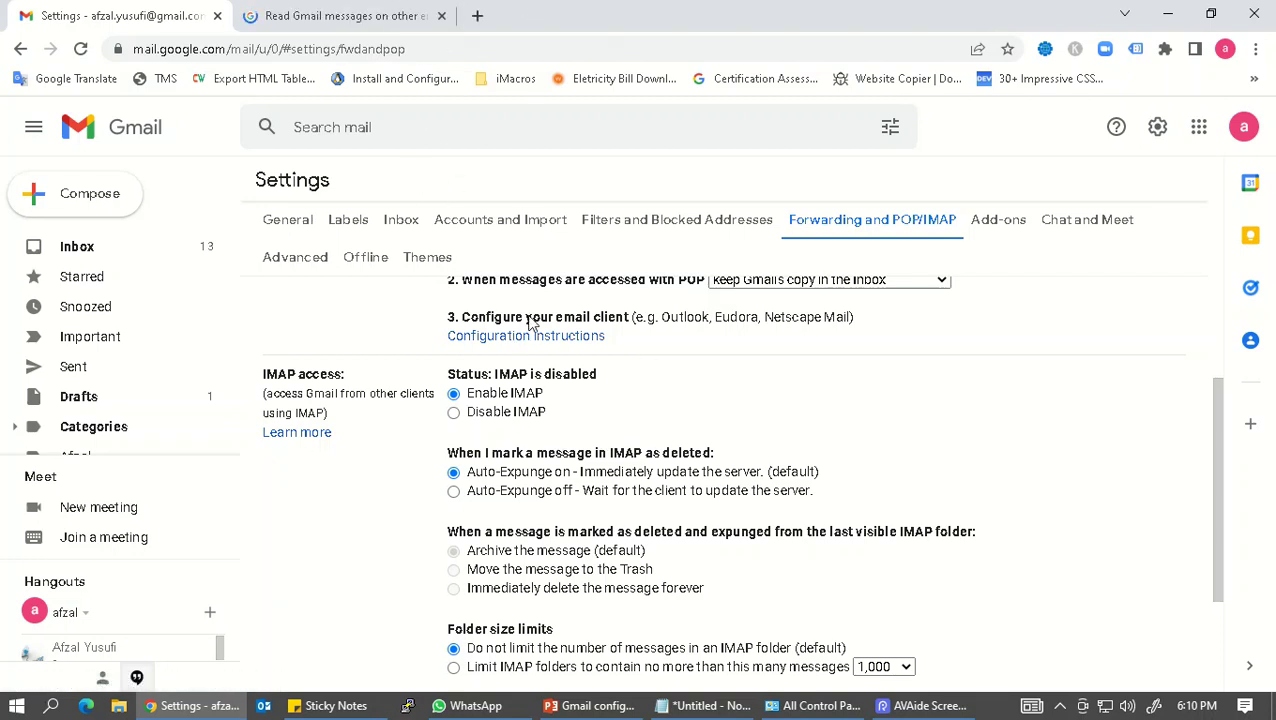
scroll(562, 410, "down", 2)
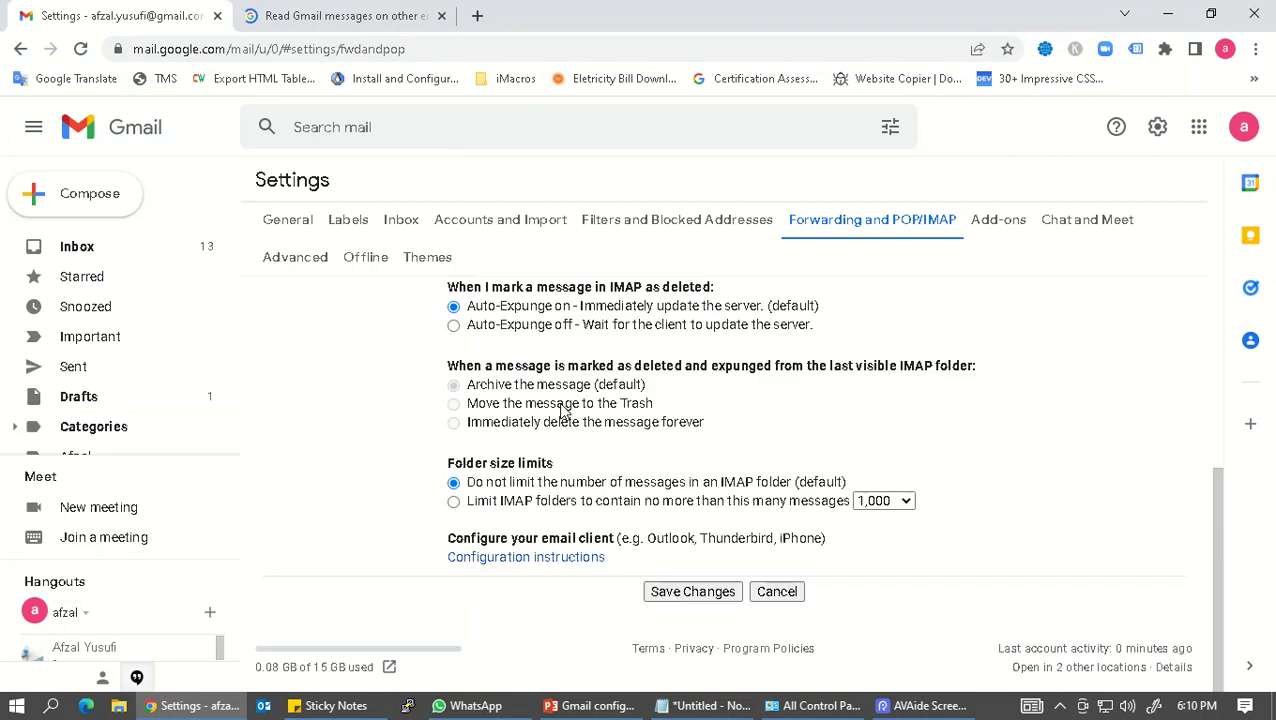
left_click(692, 591)
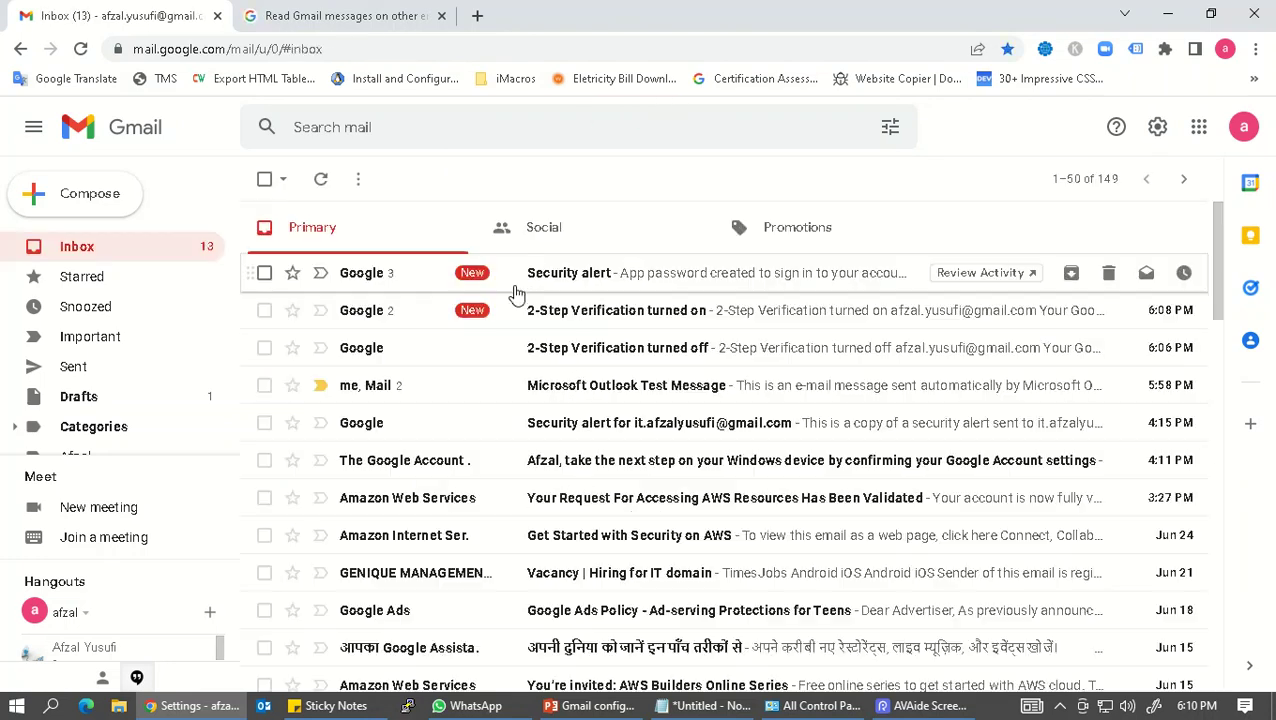
left_click(366, 9)
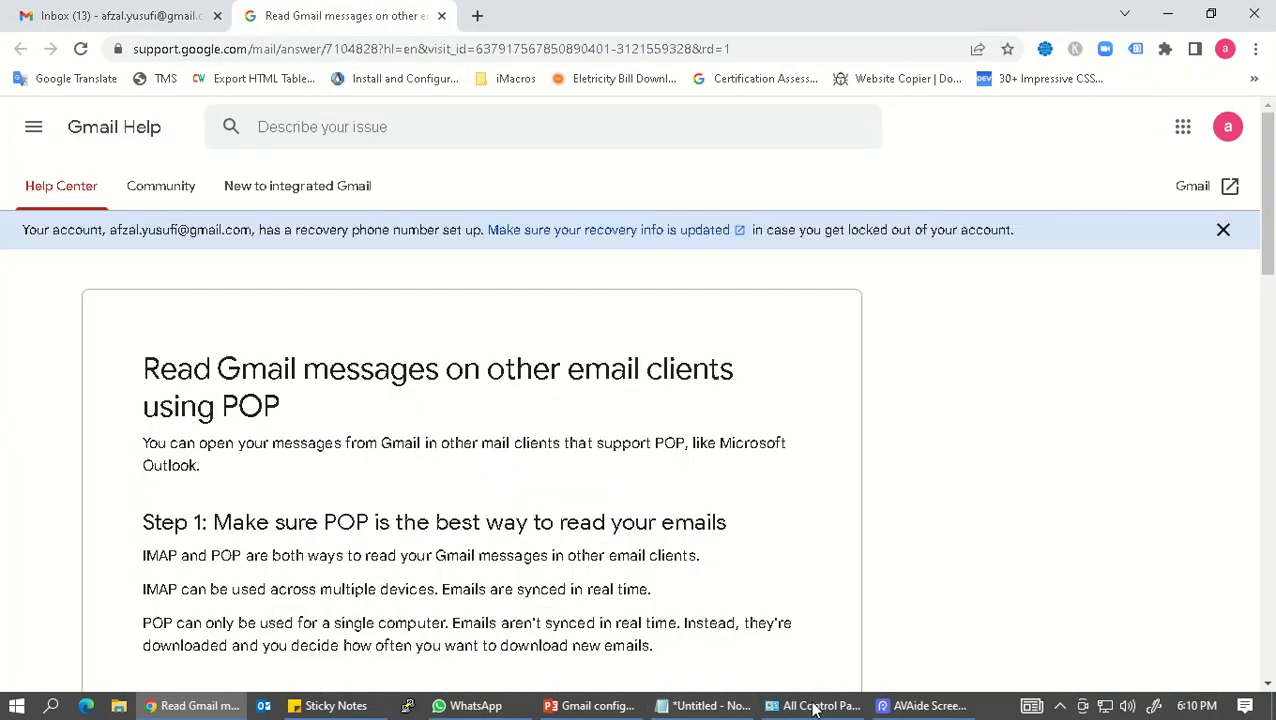
Step: In Control Panel Mail, show the profiles list and add a new profile named 'gmail'
left_click(814, 708)
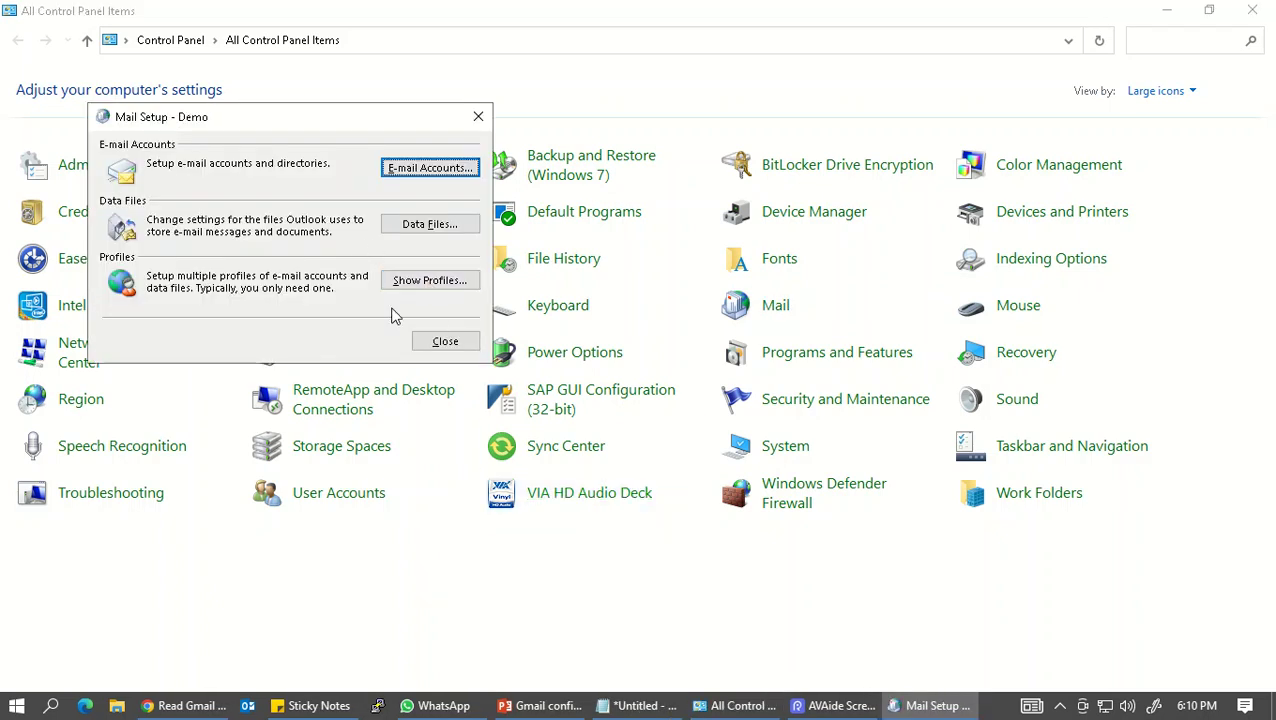
left_click(58, 704)
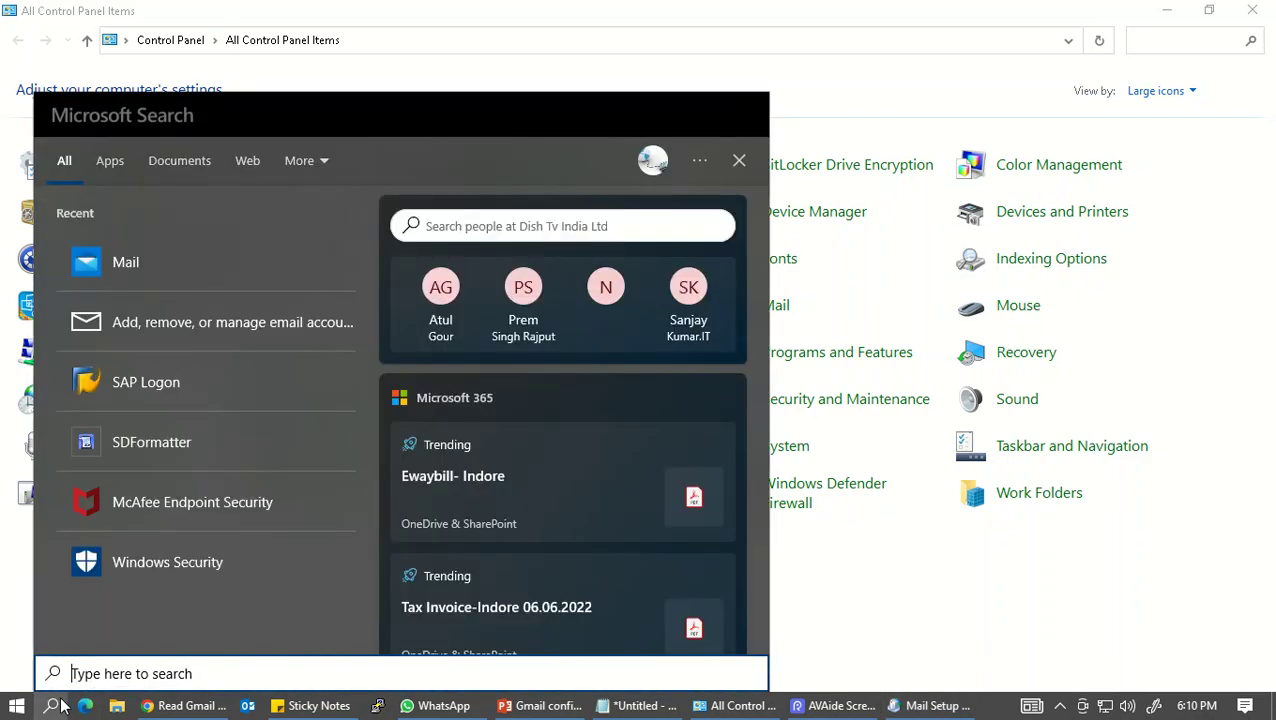
type("outloo")
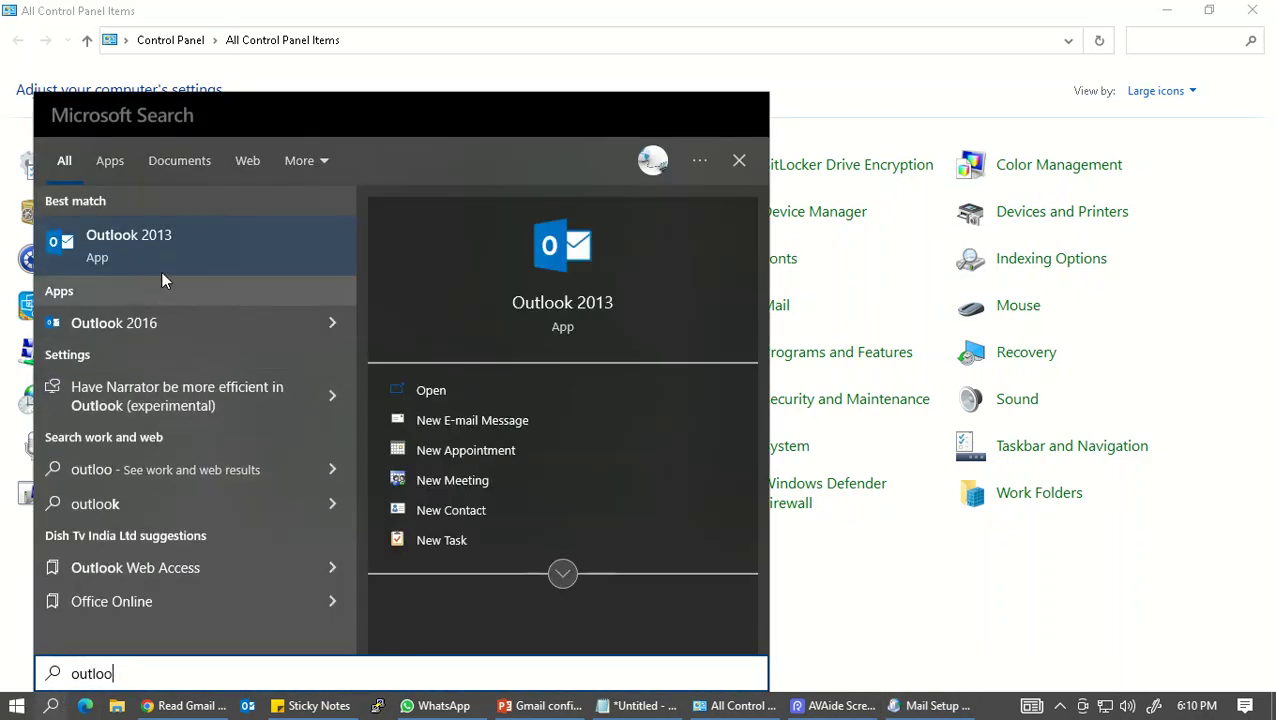
key("Escape")
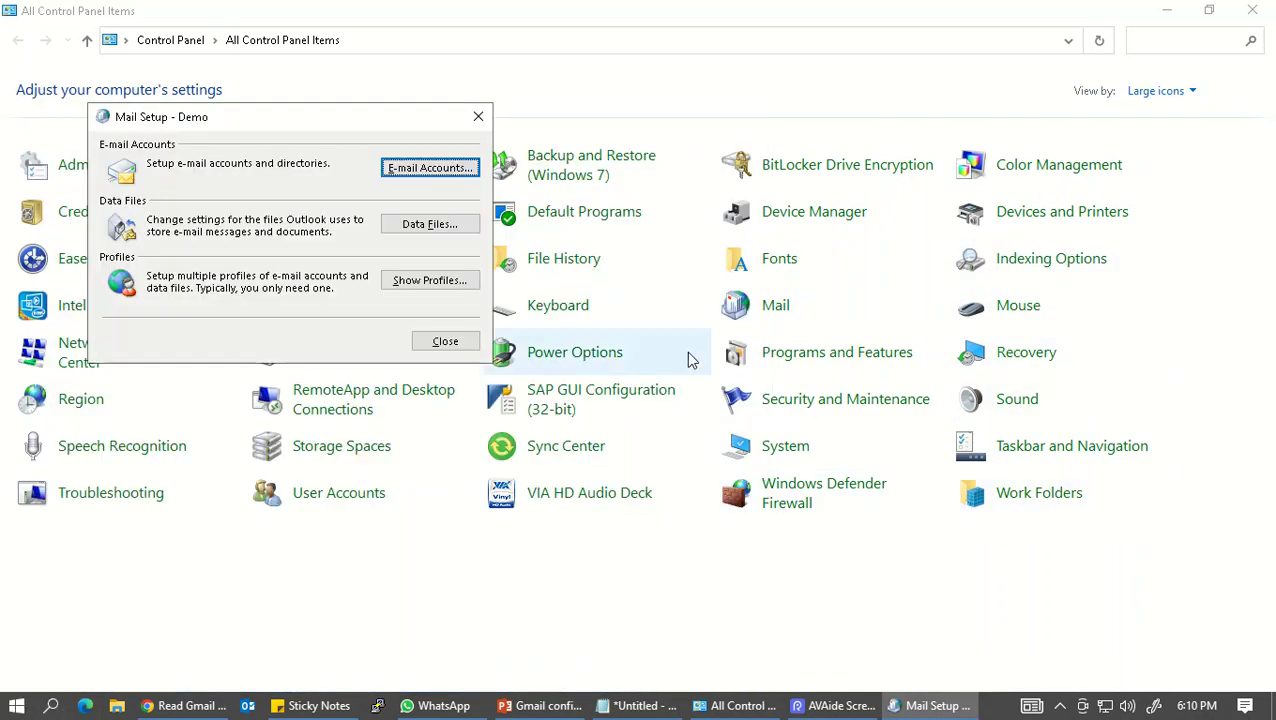
left_click(407, 284)
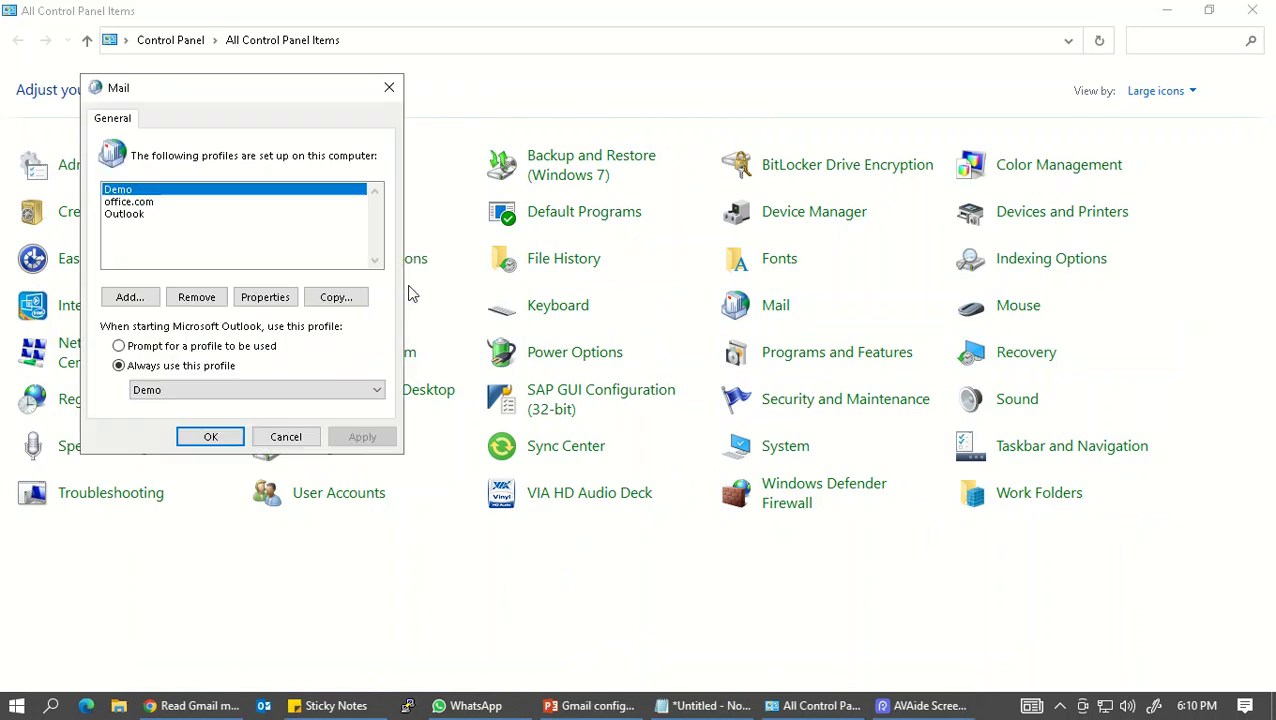
left_click(132, 298)
type("gmail.com")
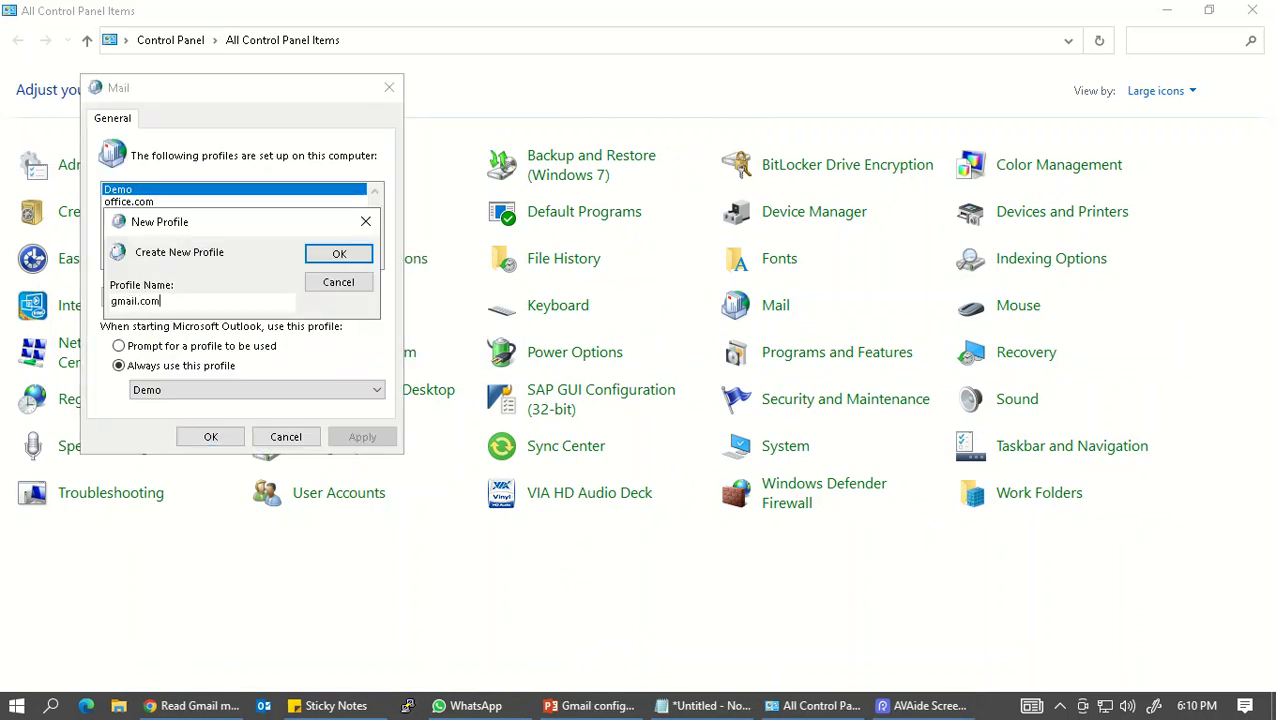
Step: Confirm the 'gmail' profile name and return to Outlook's Add Account wizard
key("Return")
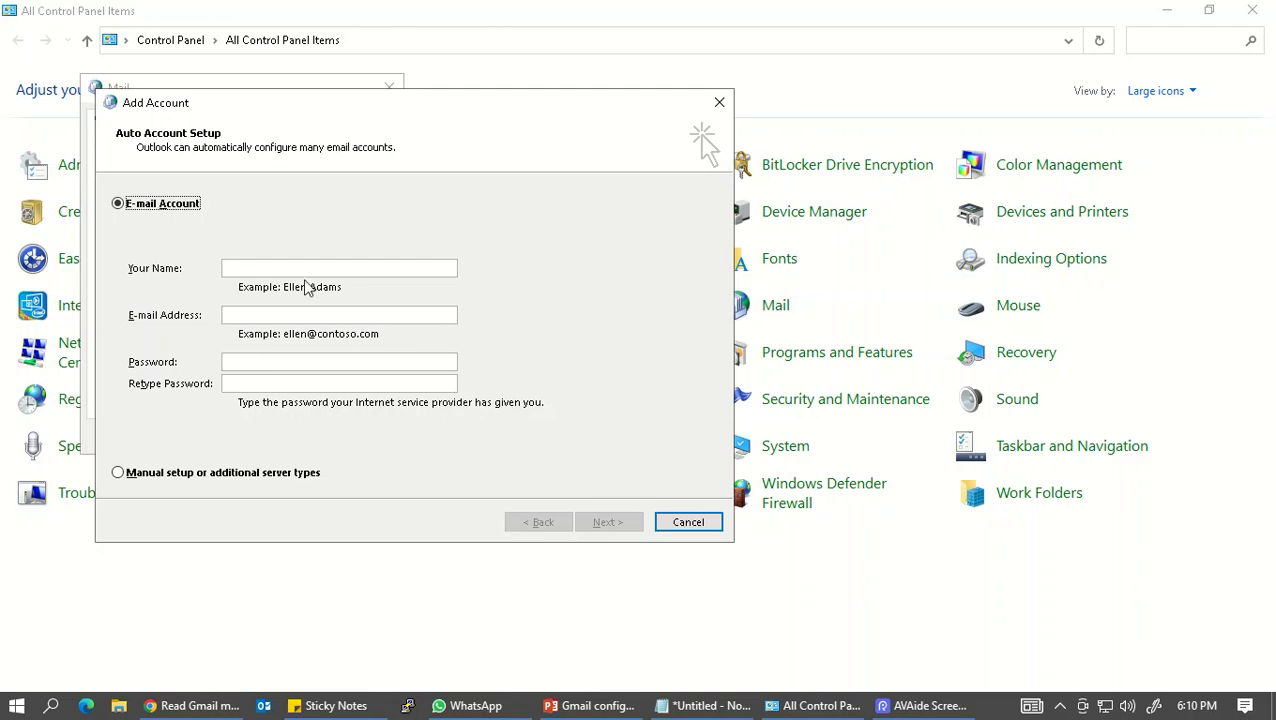
left_click(16, 705)
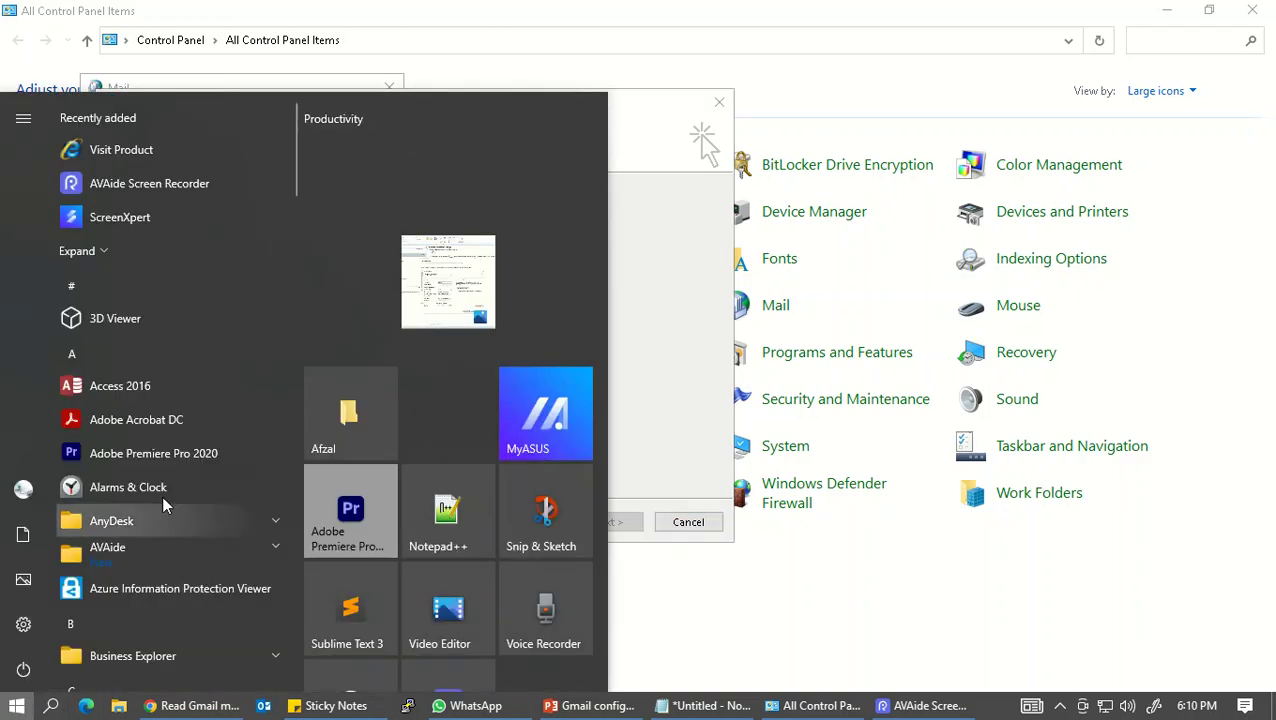
left_click(51, 706)
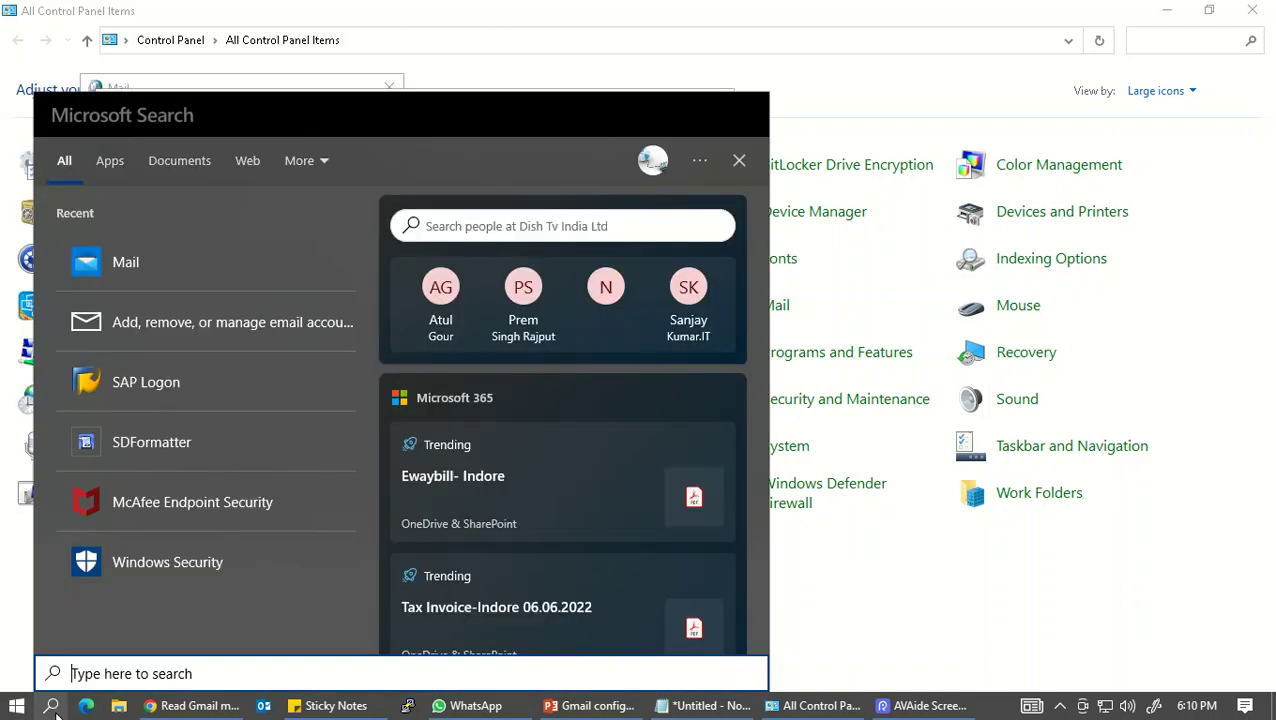
type("outl")
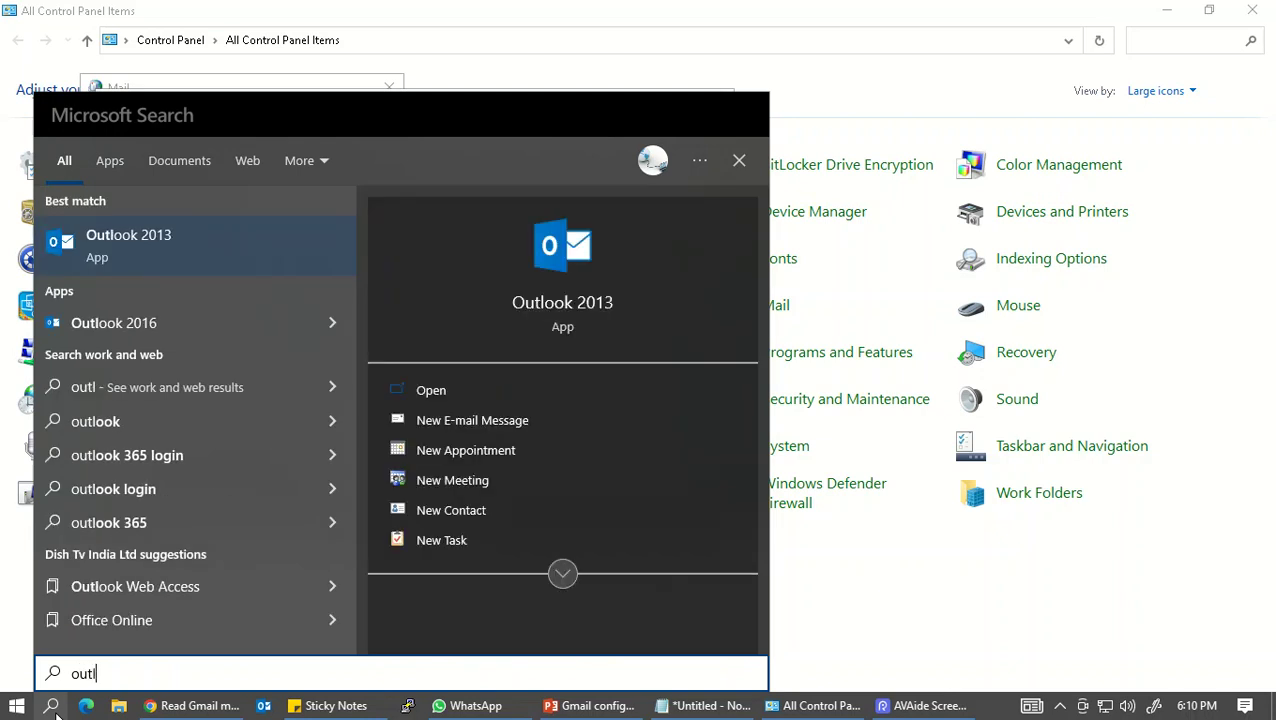
left_click(271, 255)
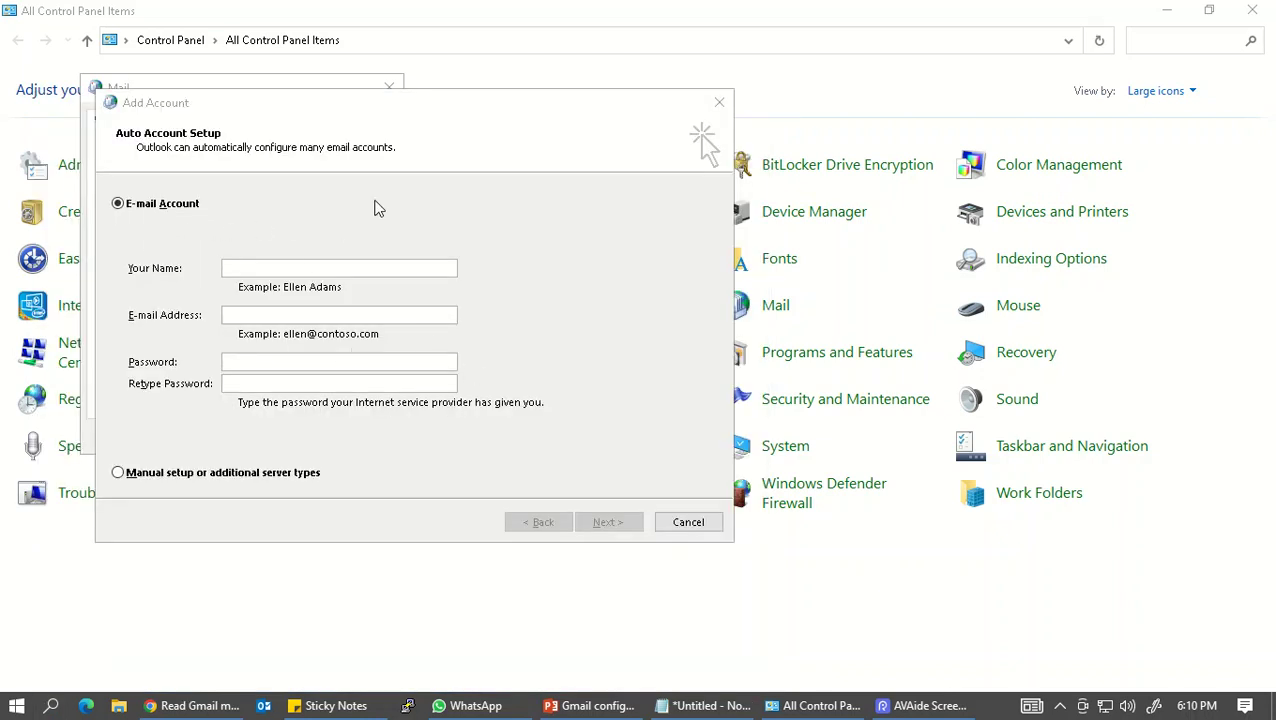
Step: Choose manual setup with a POP or IMAP account and start entering the user's name
left_click(213, 476)
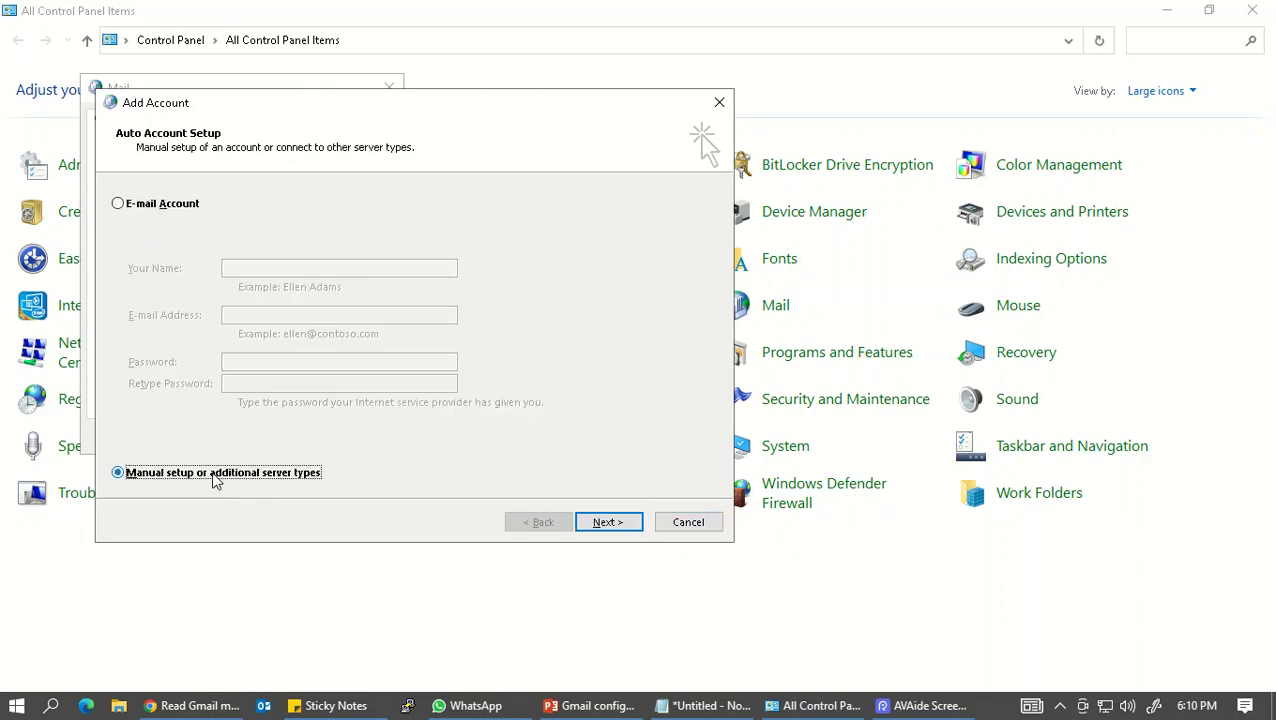
left_click(607, 521)
left_click(222, 278)
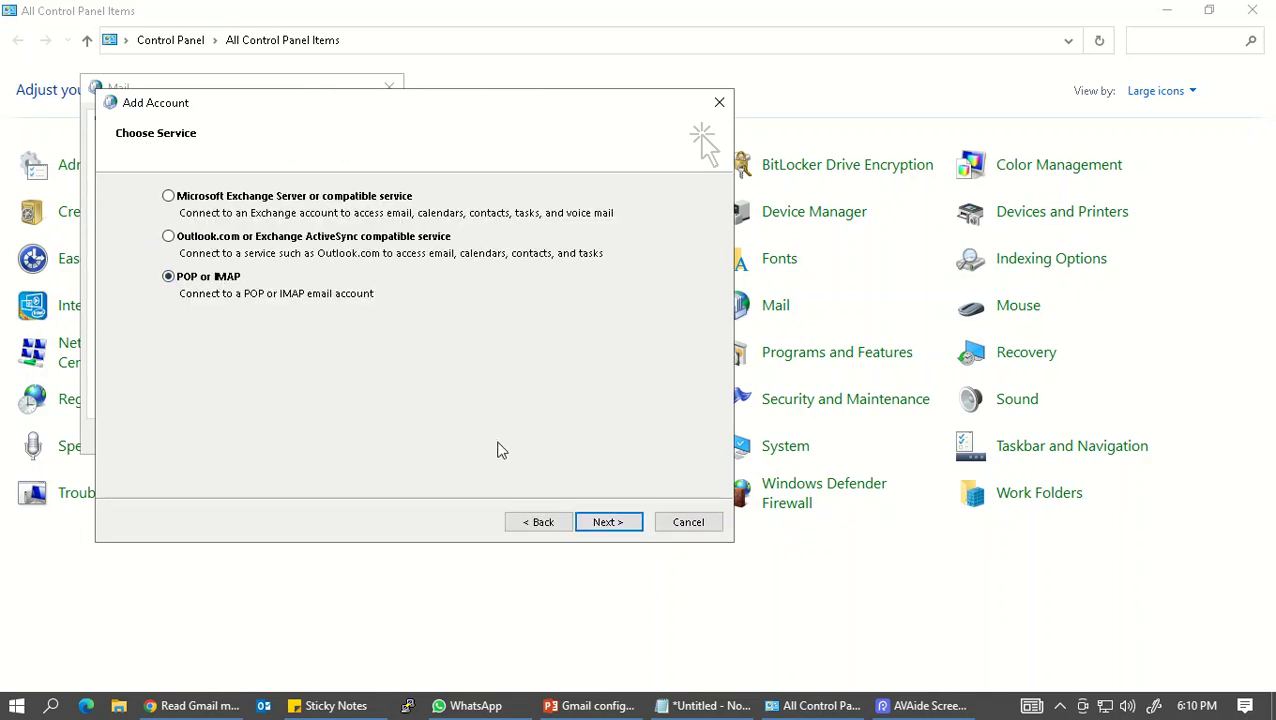
left_click(609, 521)
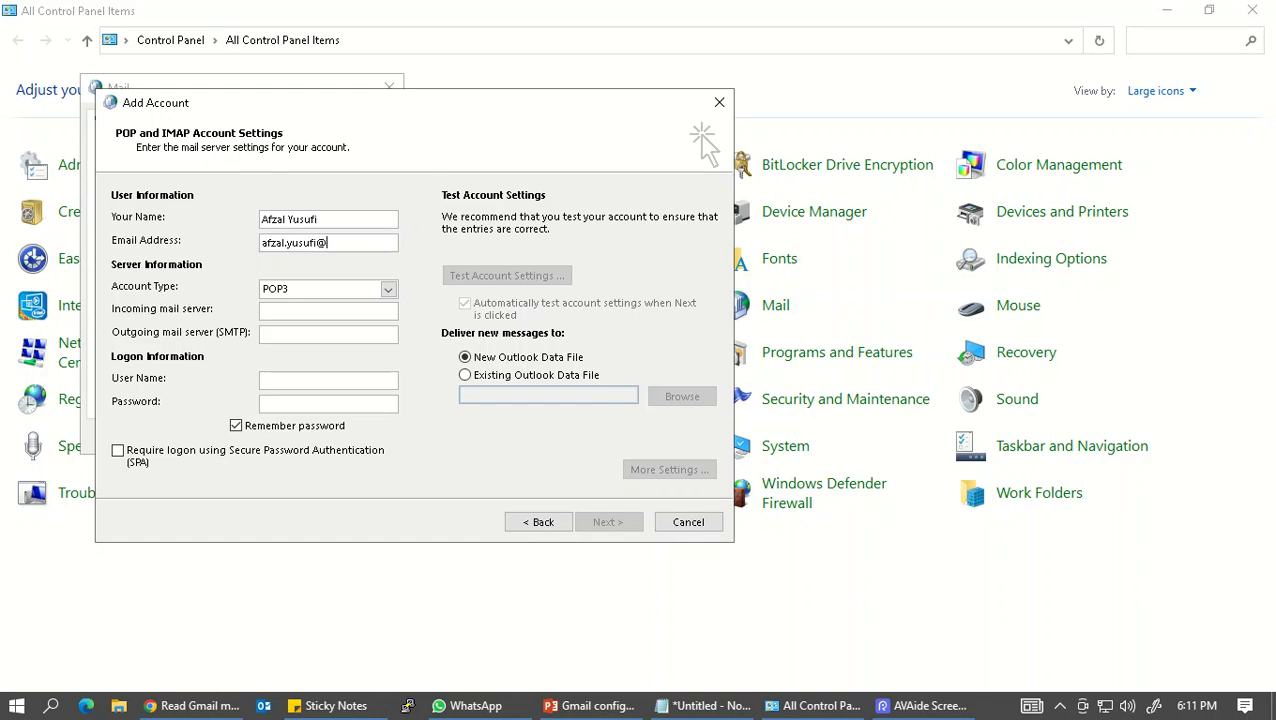
Step: Finish the Gmail address, set account type IMAP, and enter servers imap.gmail.com and smtp.gmail.com
type("mail.co")
key("Tab")
key("Up")
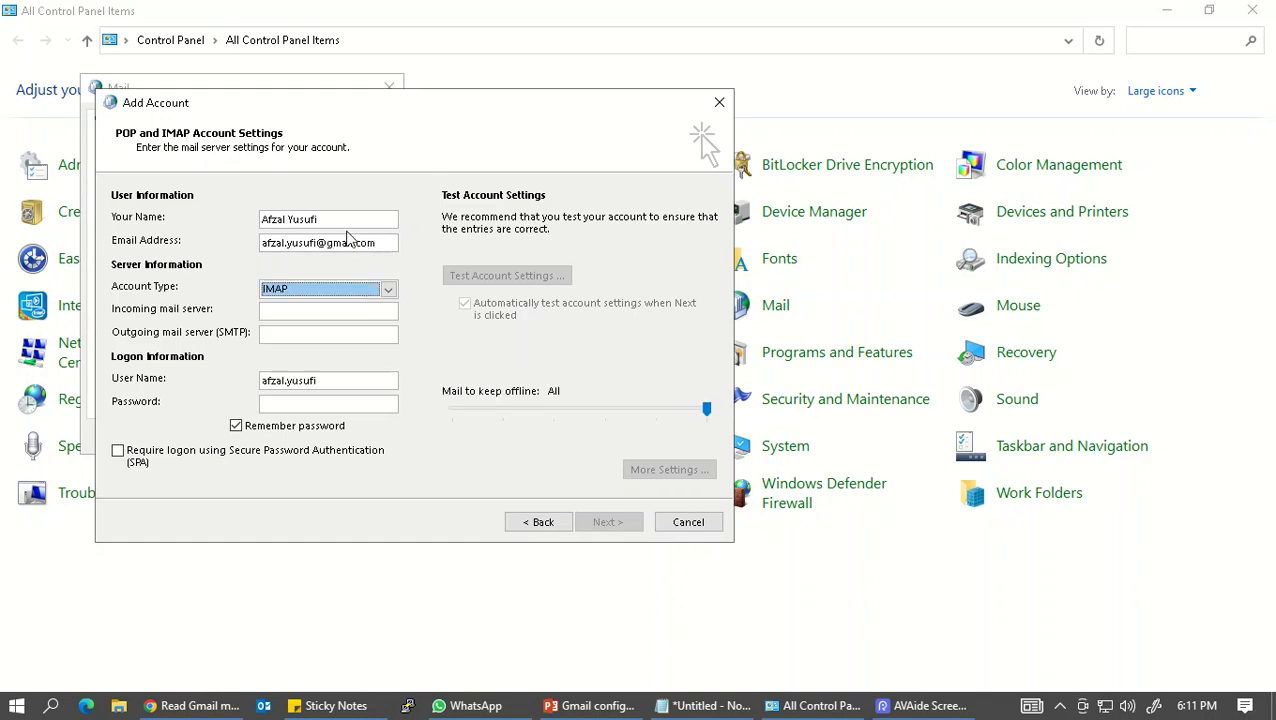
left_click(318, 296)
left_click(316, 311)
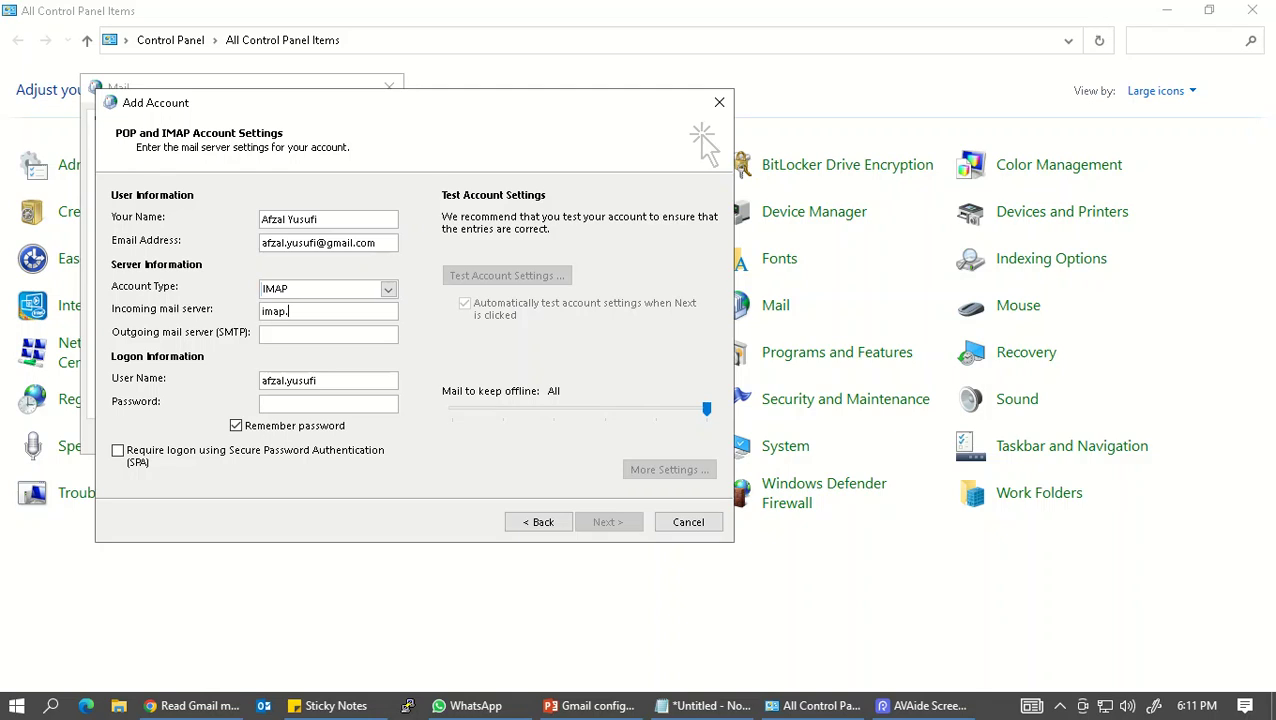
type("smtp.gmail.com")
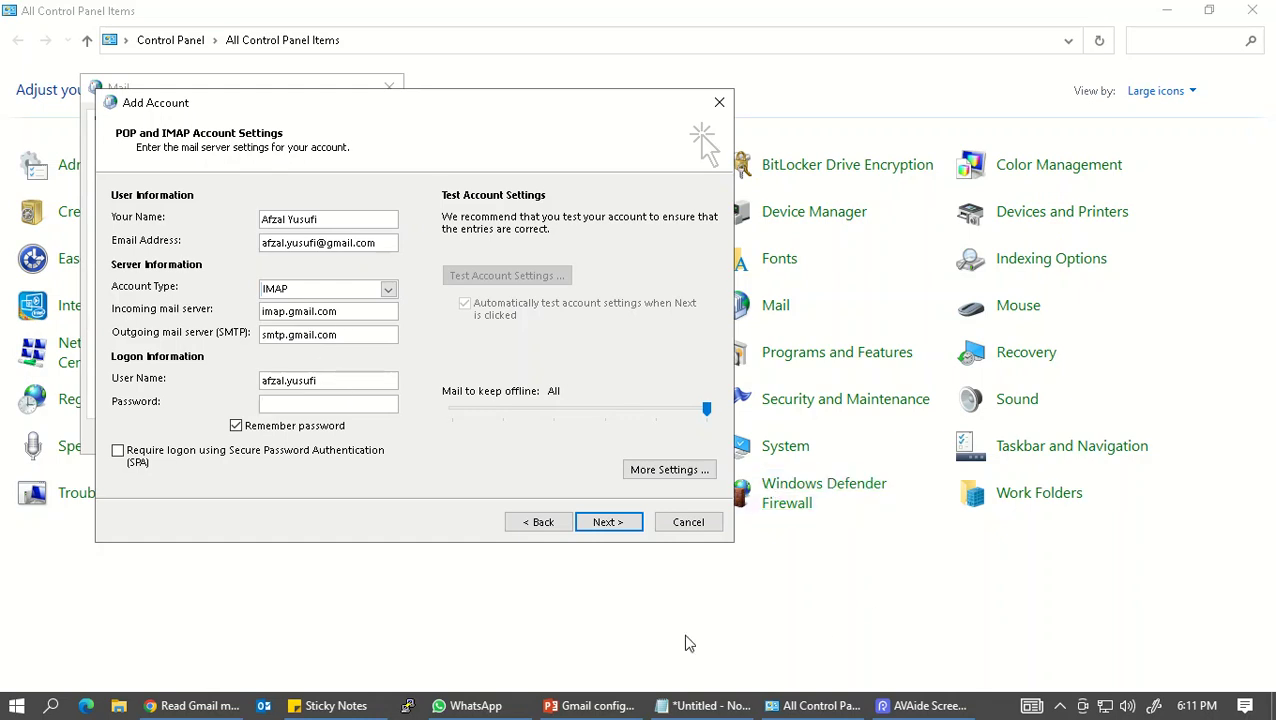
left_click(705, 705)
Step: Paste the app password from Notepad into the account password field
left_click_drag(998, 214, 763, 250)
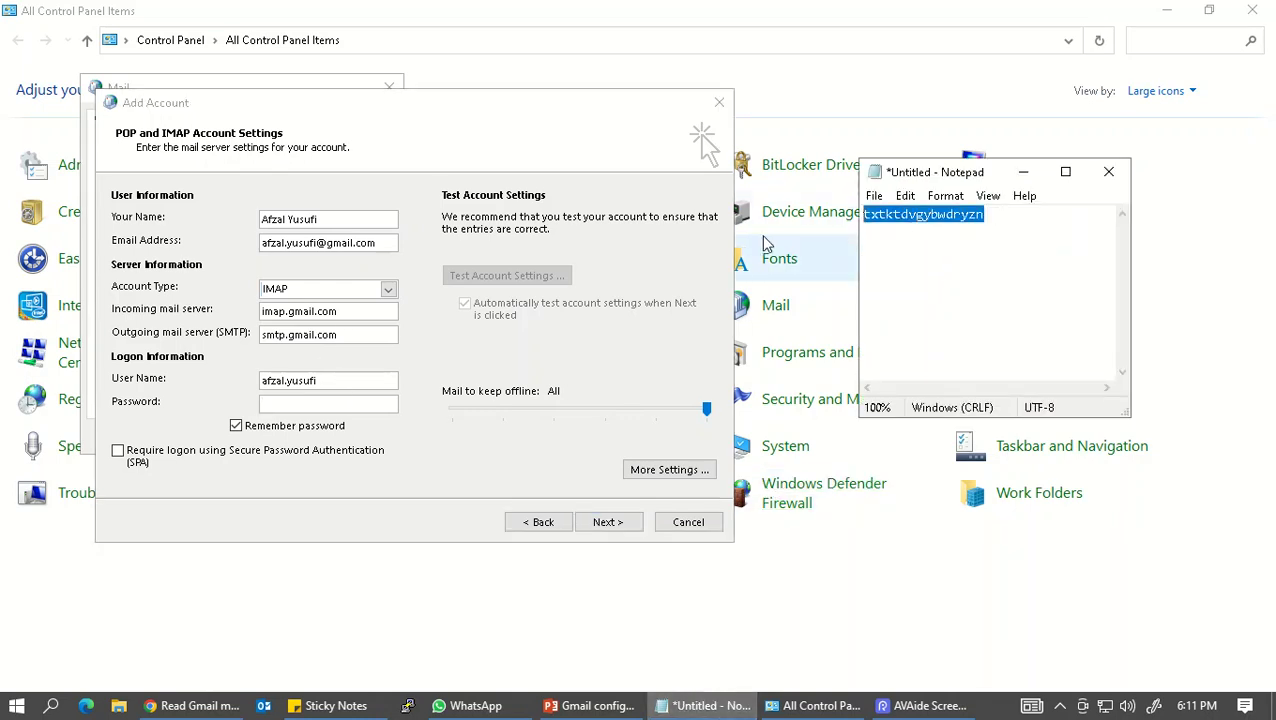
left_click(322, 405)
key("ctrl+v")
Step: In More Settings, require outgoing SMTP authentication and use SSL for incoming IMAP on port 993
left_click(668, 470)
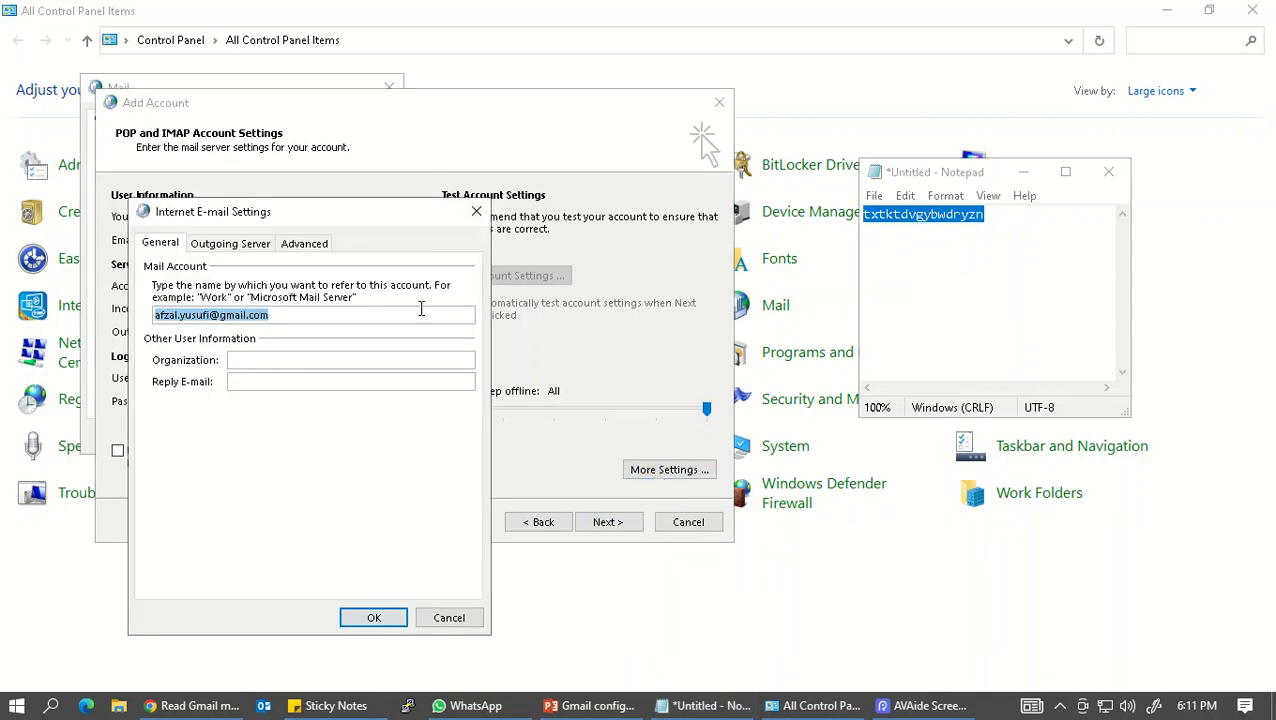
left_click(236, 245)
left_click(238, 270)
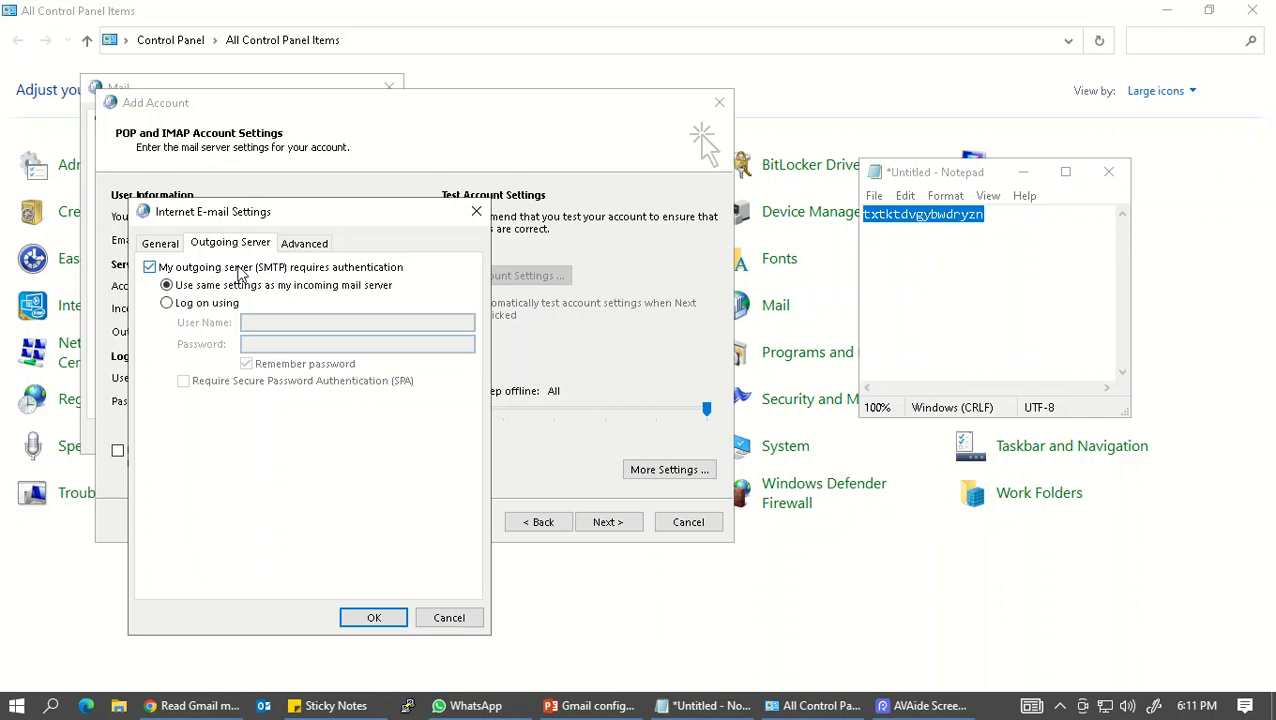
left_click(305, 247)
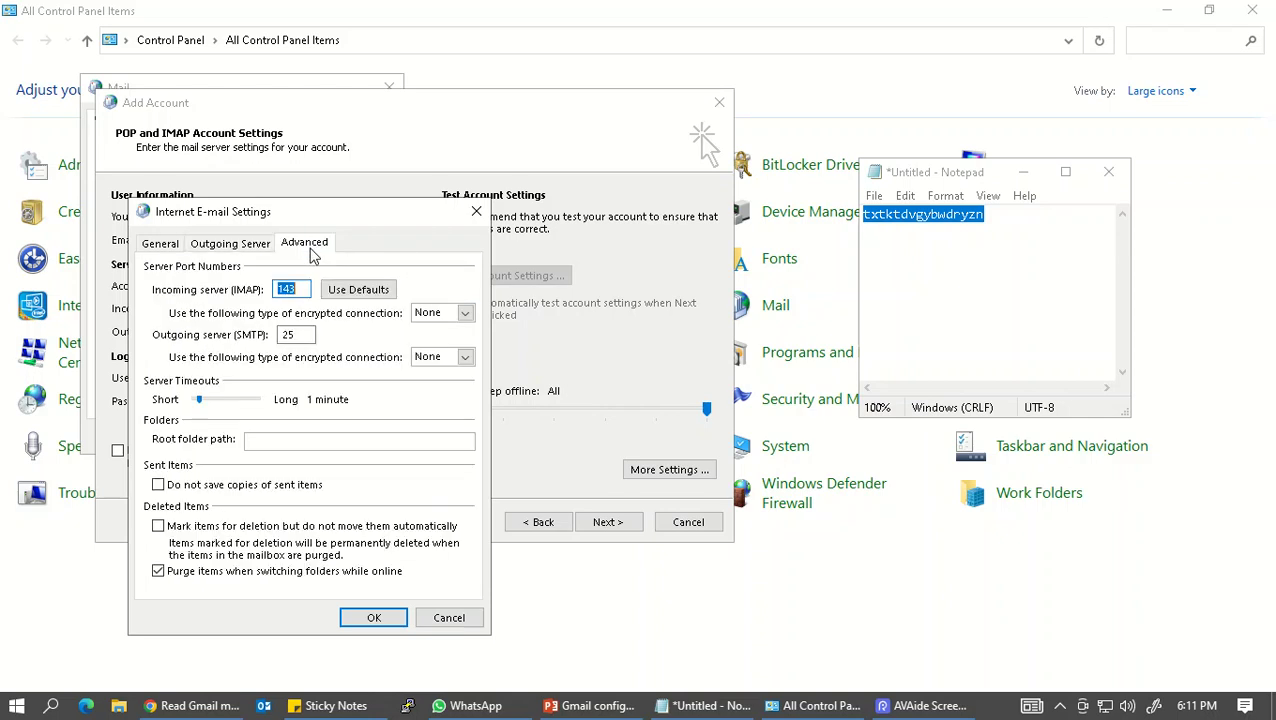
left_click(442, 314)
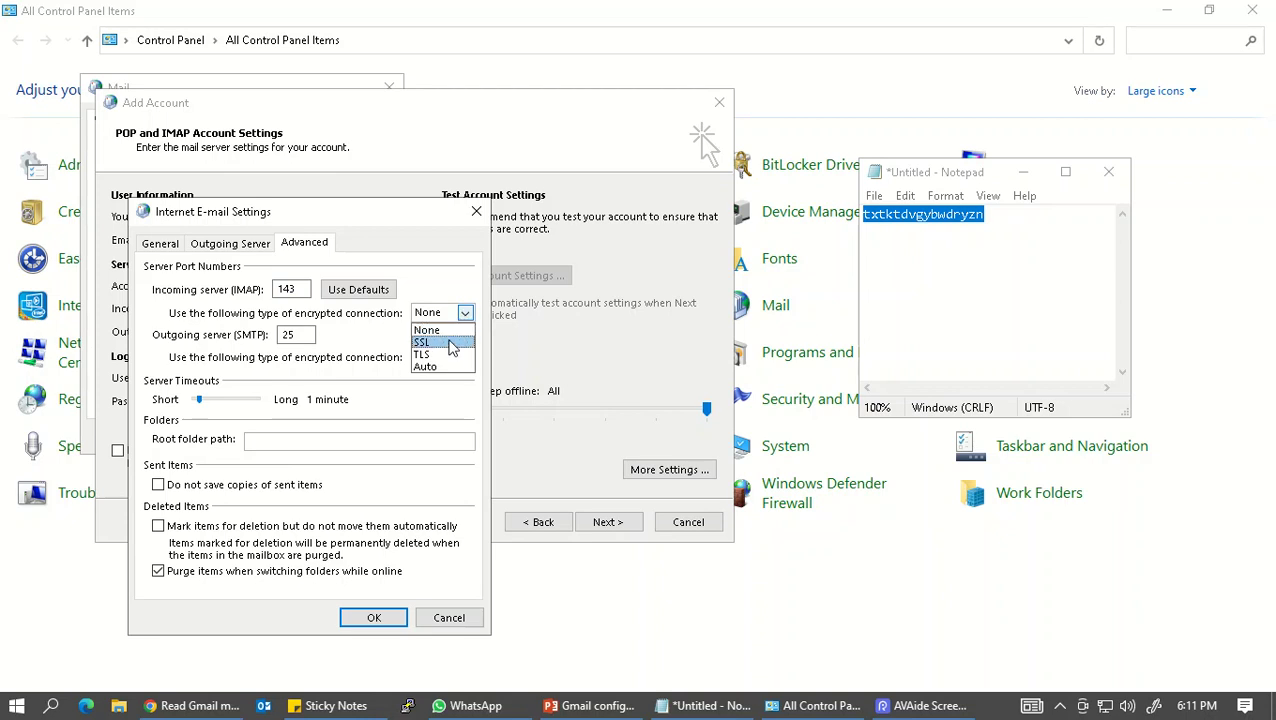
left_click(449, 343)
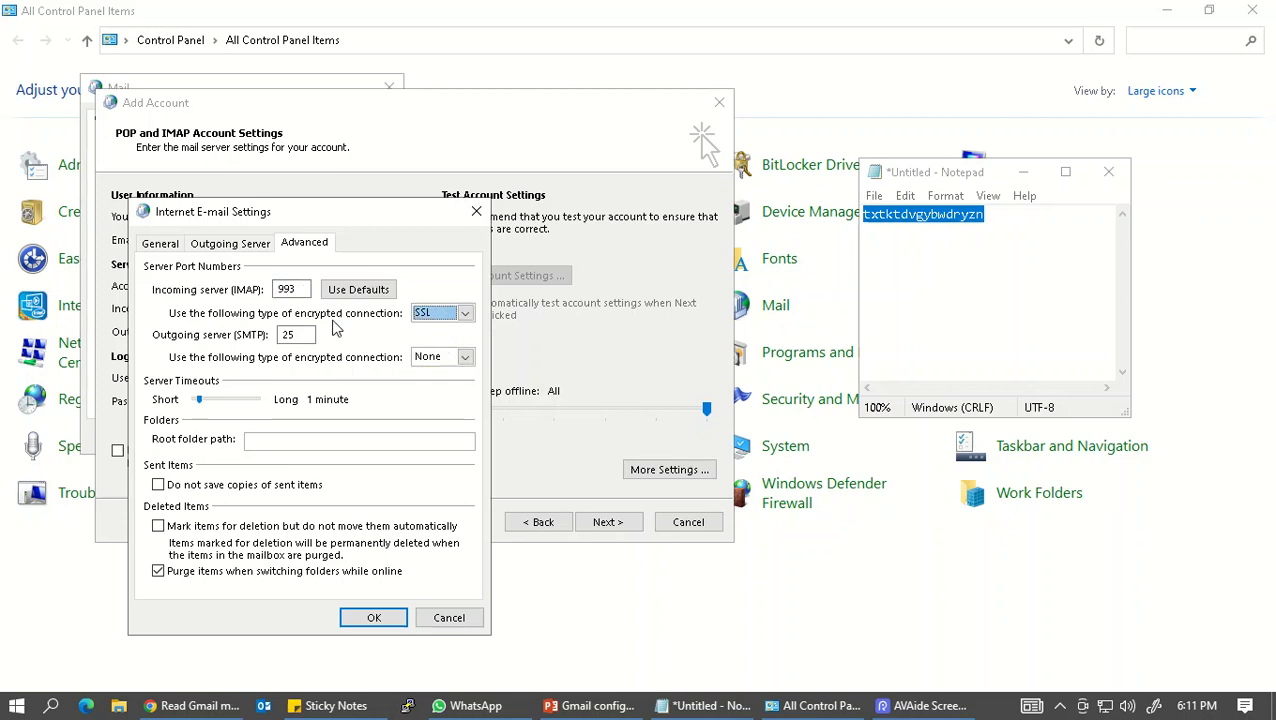
left_click(196, 706)
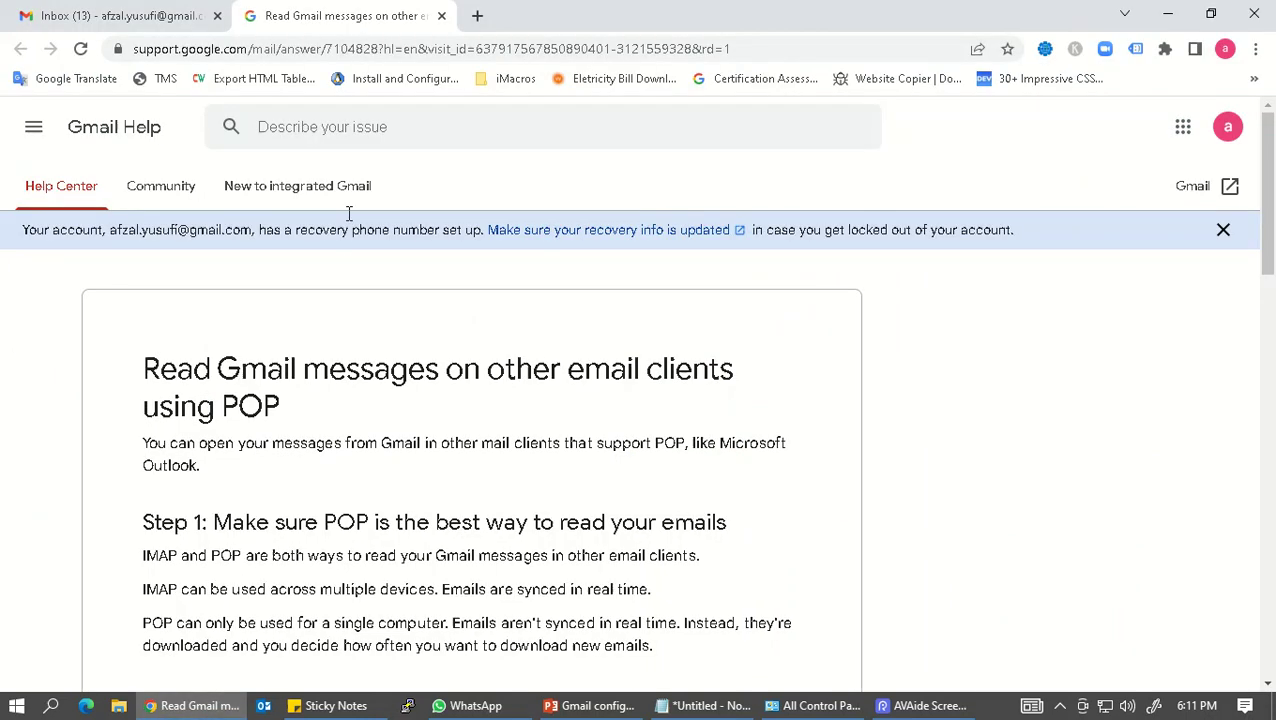
Step: Look up Gmail's SMTP TLS port 587 in the help article, then return to Outlook's advanced settings
scroll(300, 375, "down", 9)
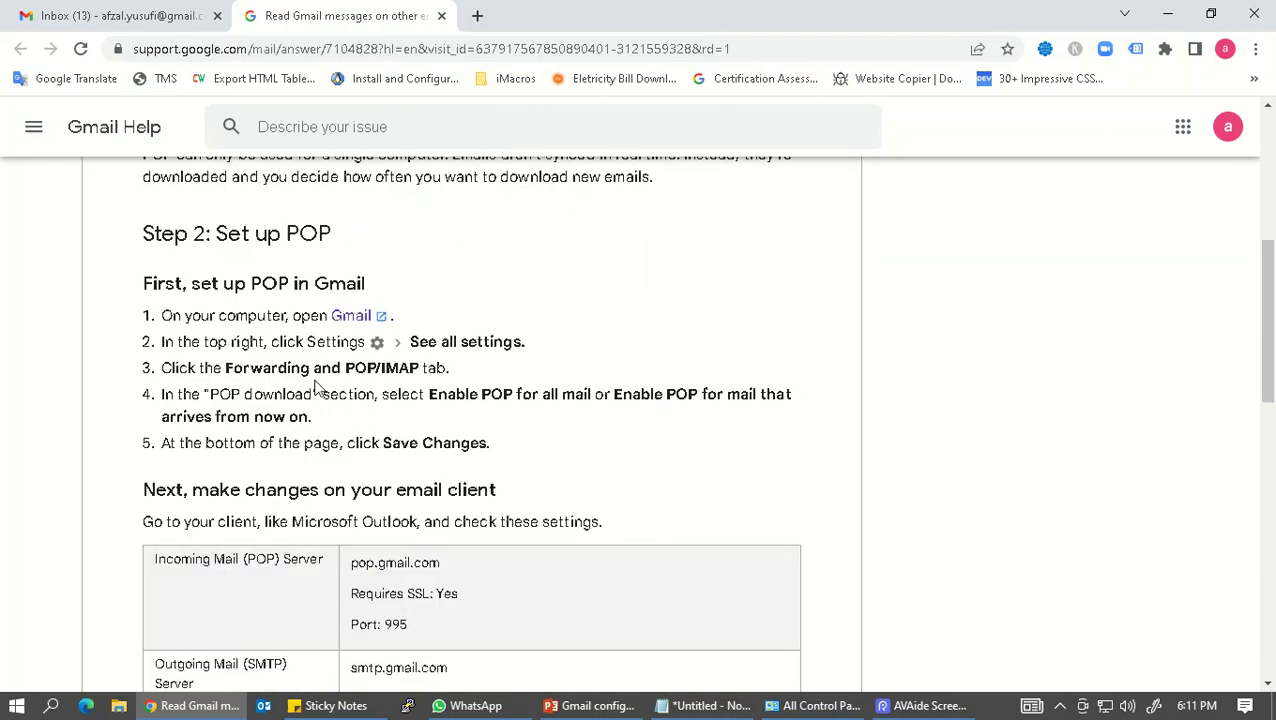
left_click(88, 8)
left_click(388, 10)
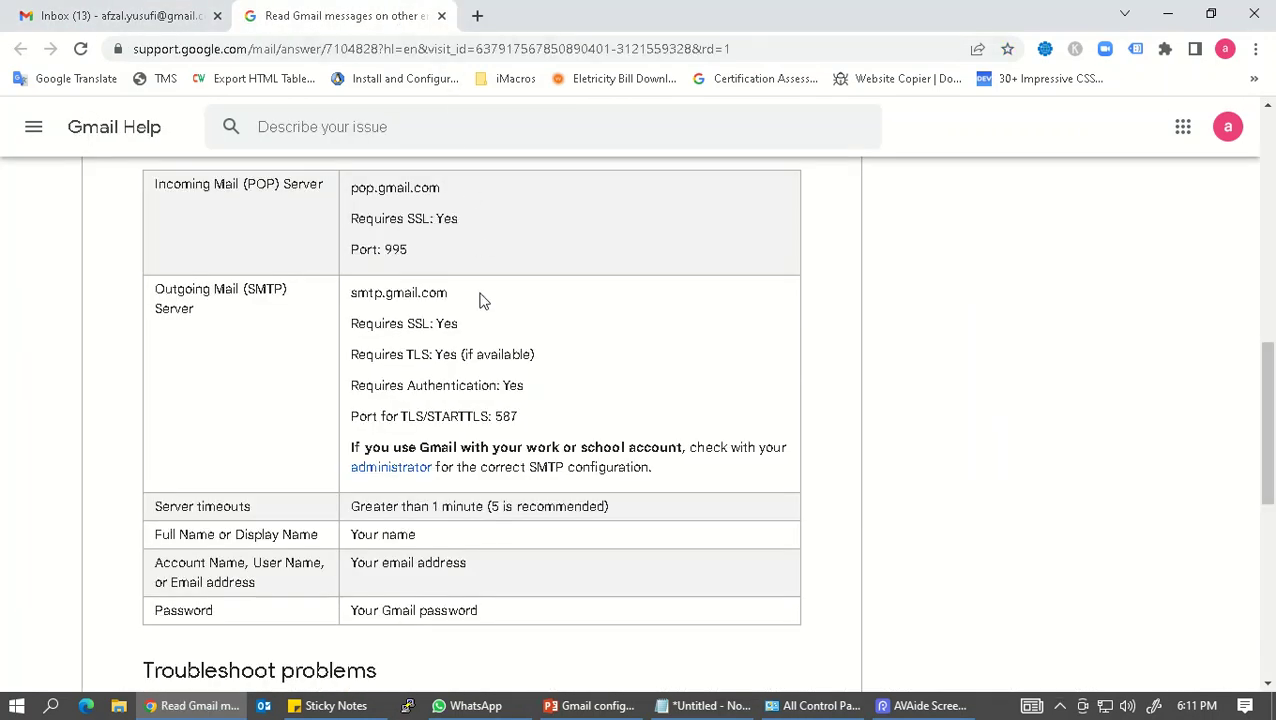
double_click(511, 418)
left_click(420, 415)
triple_click(410, 416)
left_click_drag(495, 416, 489, 416)
left_click(452, 418)
left_click(192, 706)
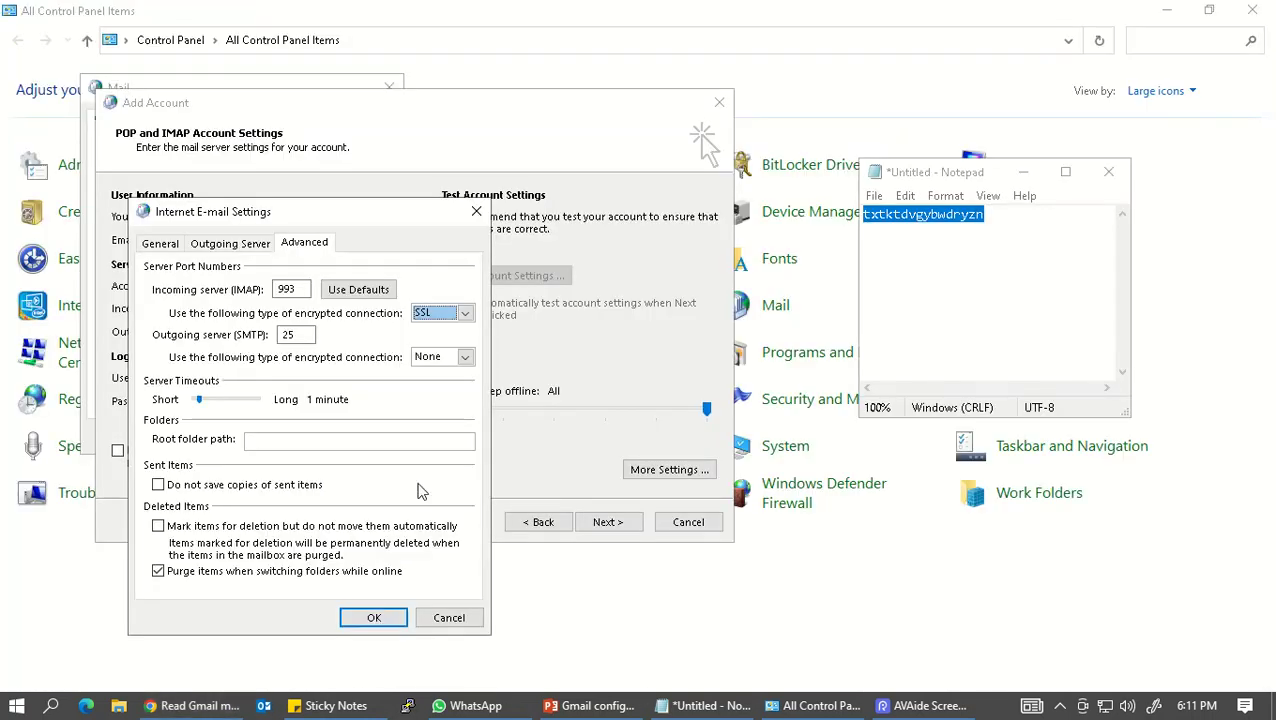
Step: Set outgoing encryption to TLS and the SMTP port to 587, then confirm the advanced settings
left_click(464, 357)
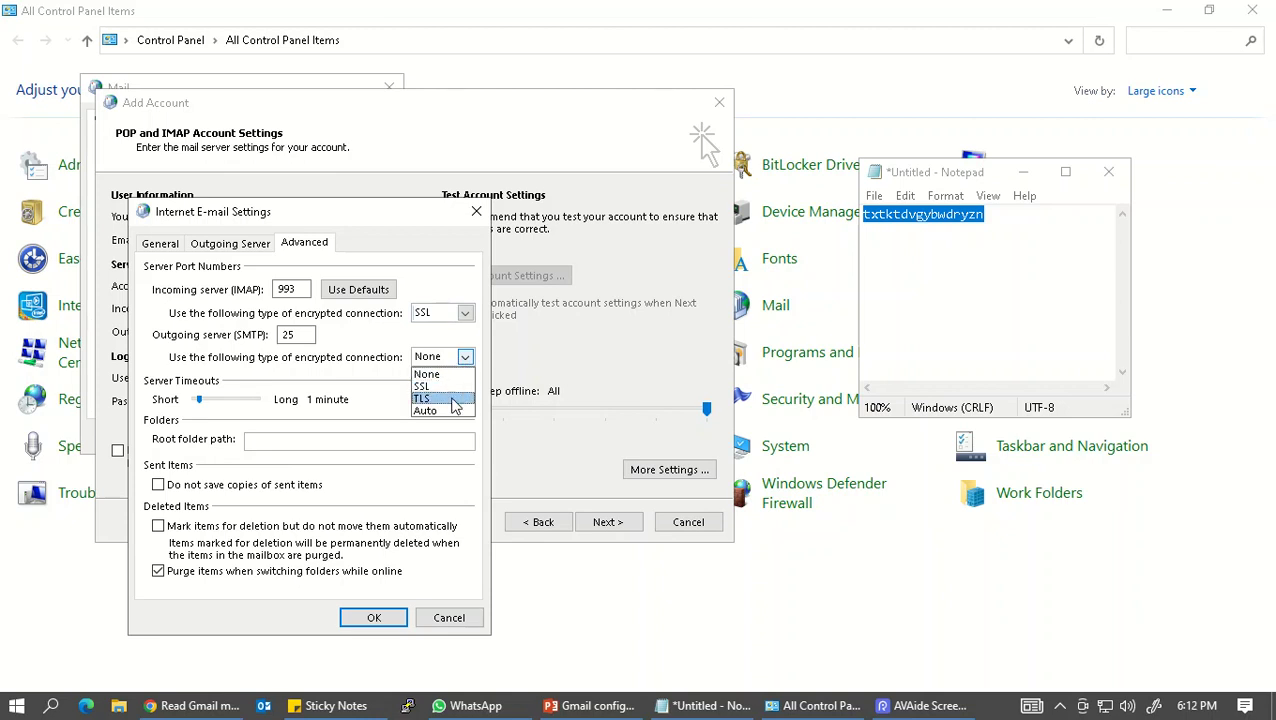
left_click(425, 398)
key("alt+Tab")
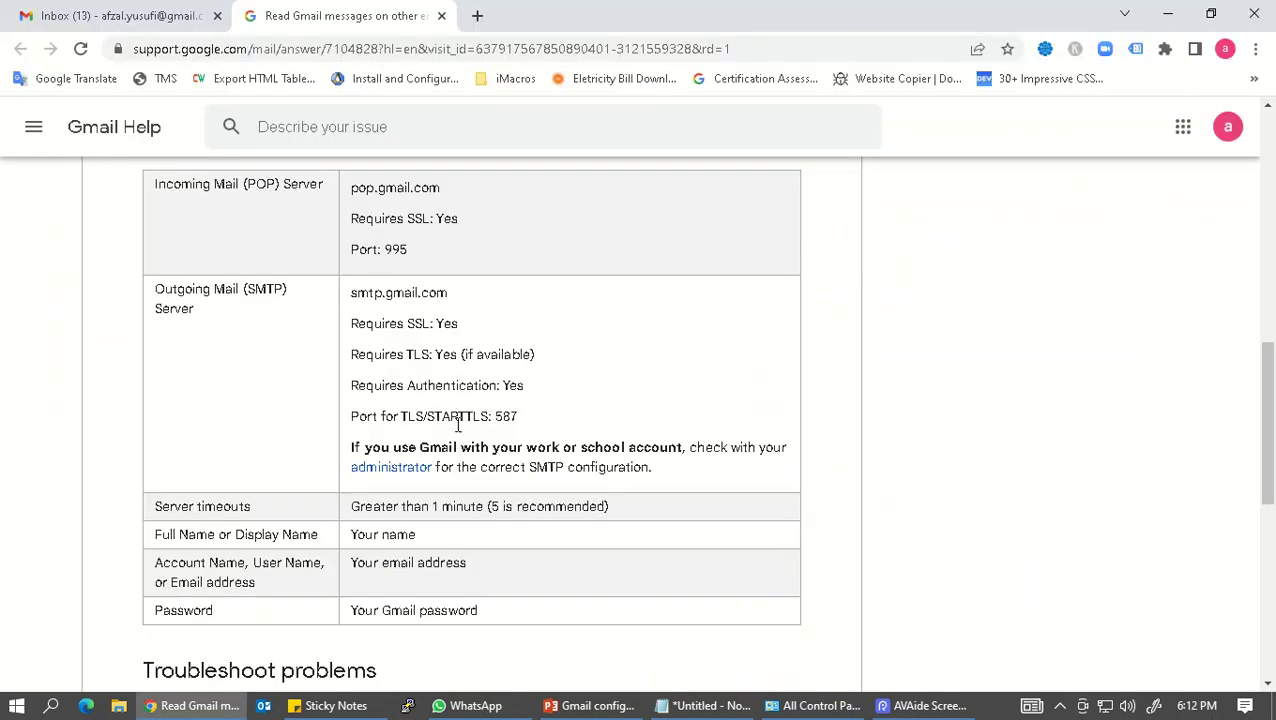
key("alt+Tab")
left_click(304, 336)
type("587")
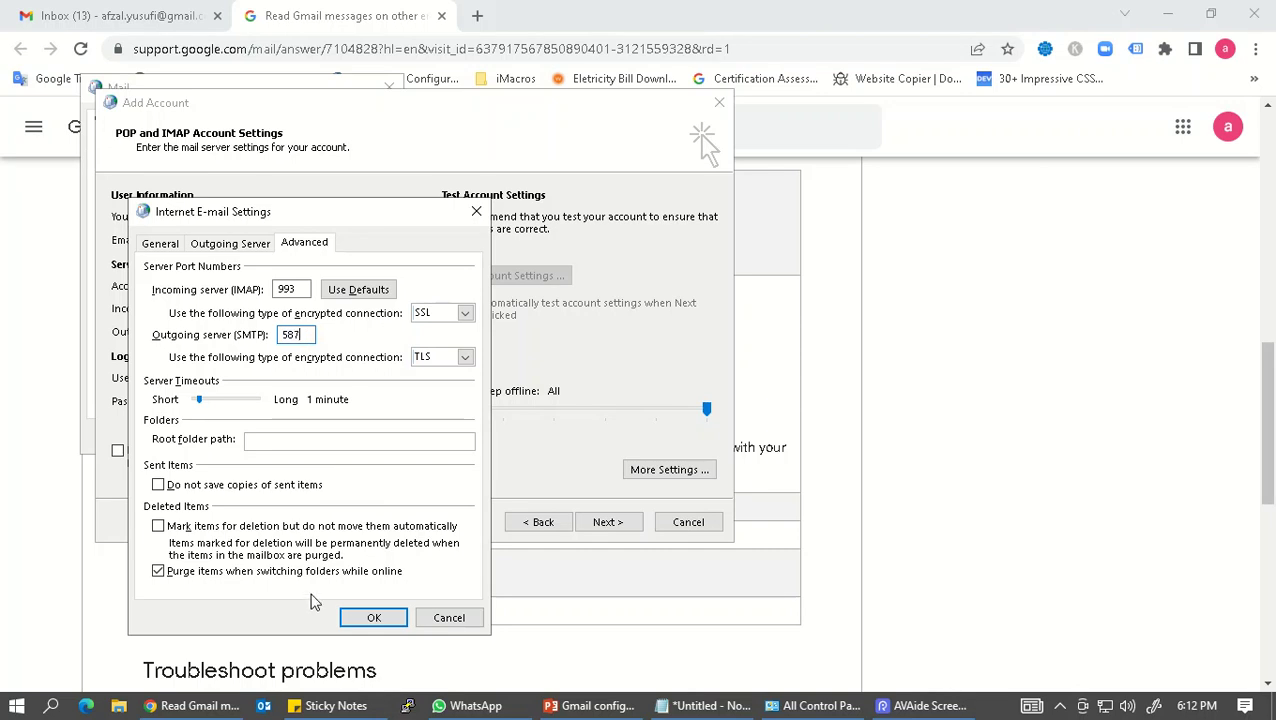
left_click(370, 615)
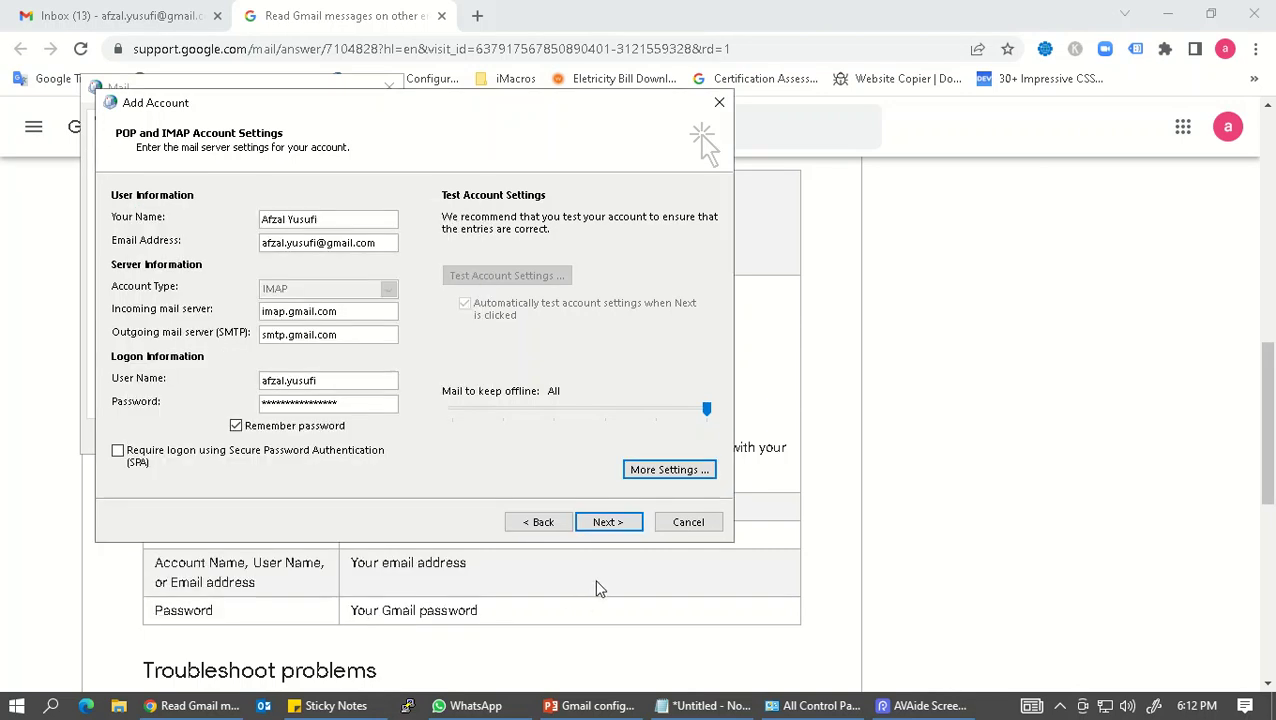
Step: Run the account settings test, close the successful results, and finish adding the account
left_click(610, 523)
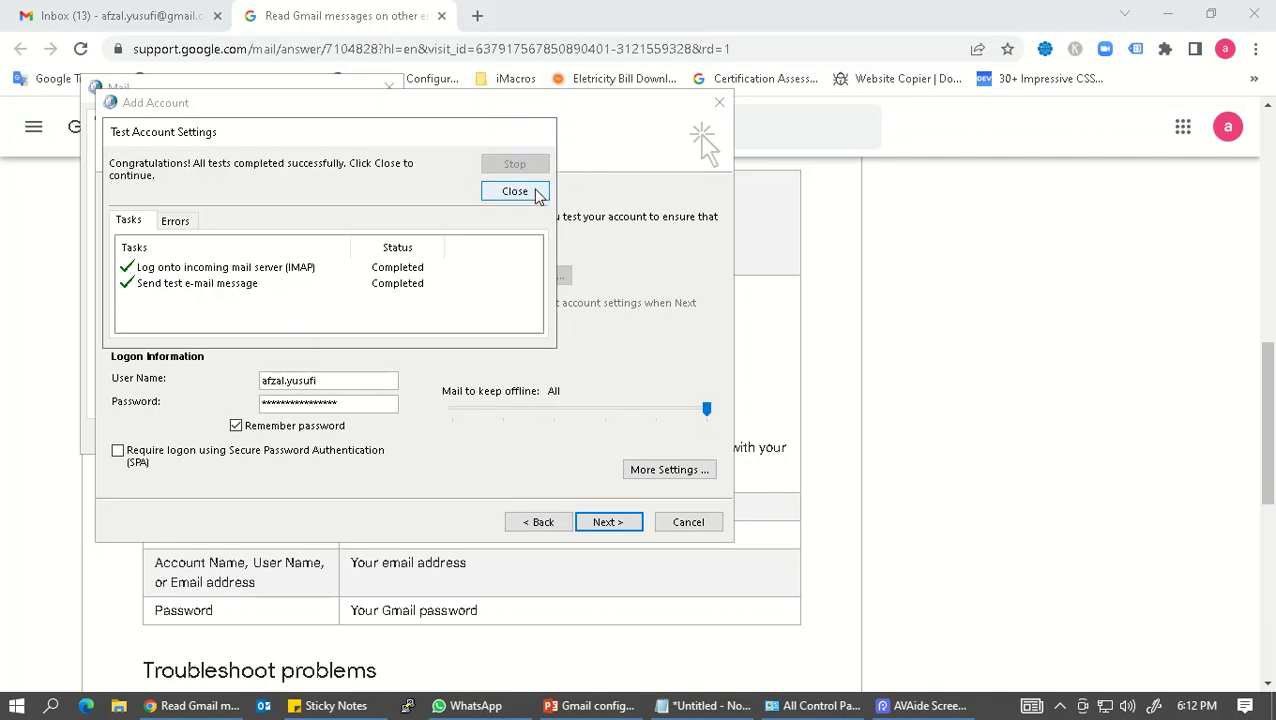
left_click(530, 189)
left_click(622, 522)
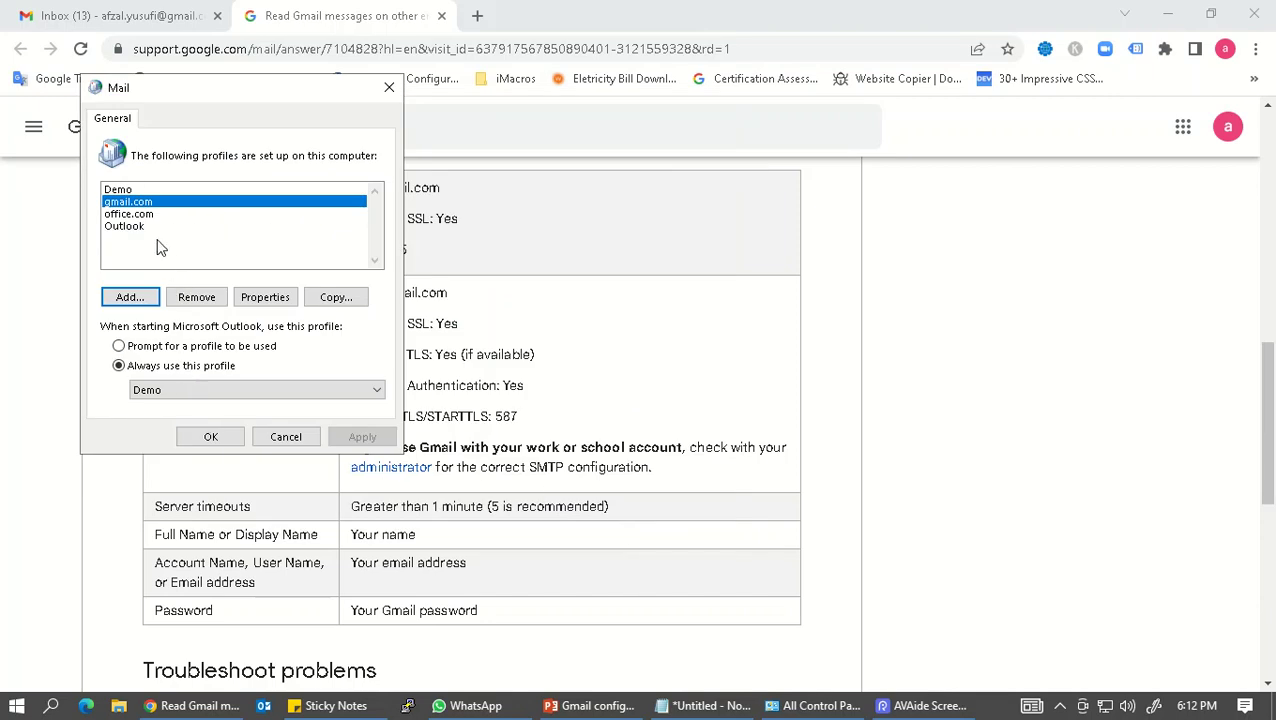
Step: Make gmail.com the startup profile, apply and close Mail, then launch Outlook
left_click(177, 390)
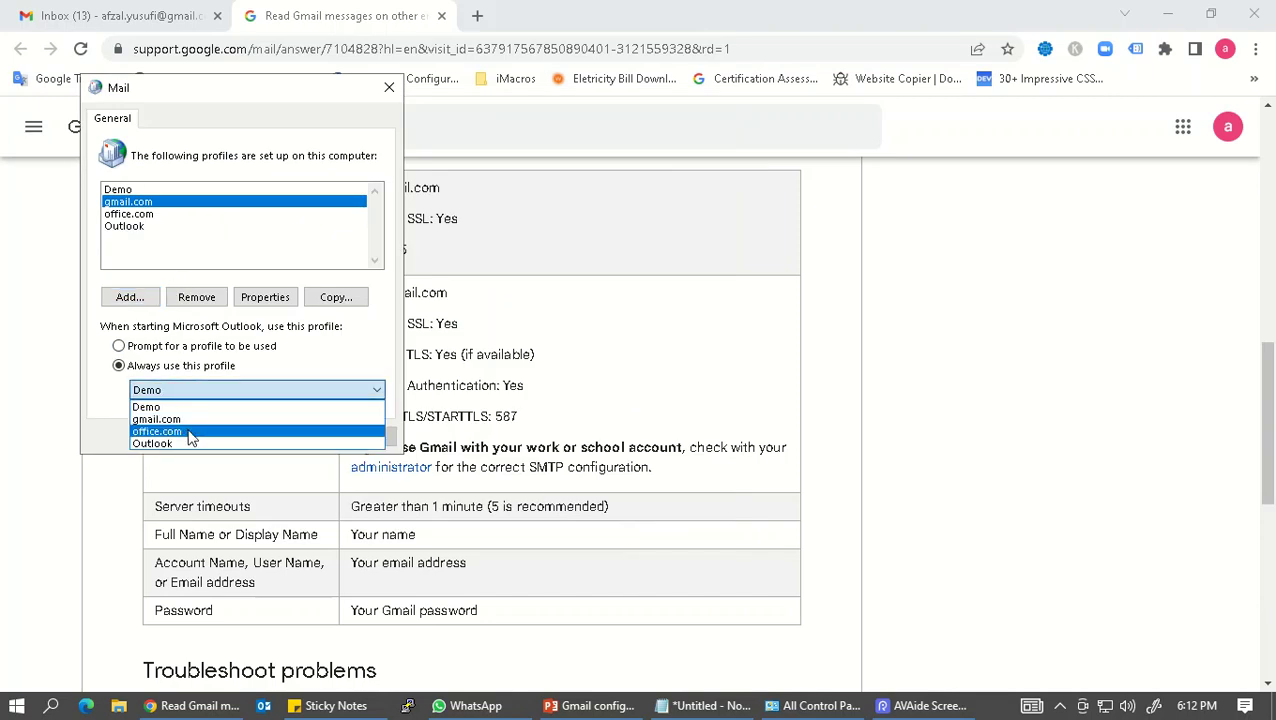
left_click(185, 419)
left_click(360, 436)
left_click(210, 436)
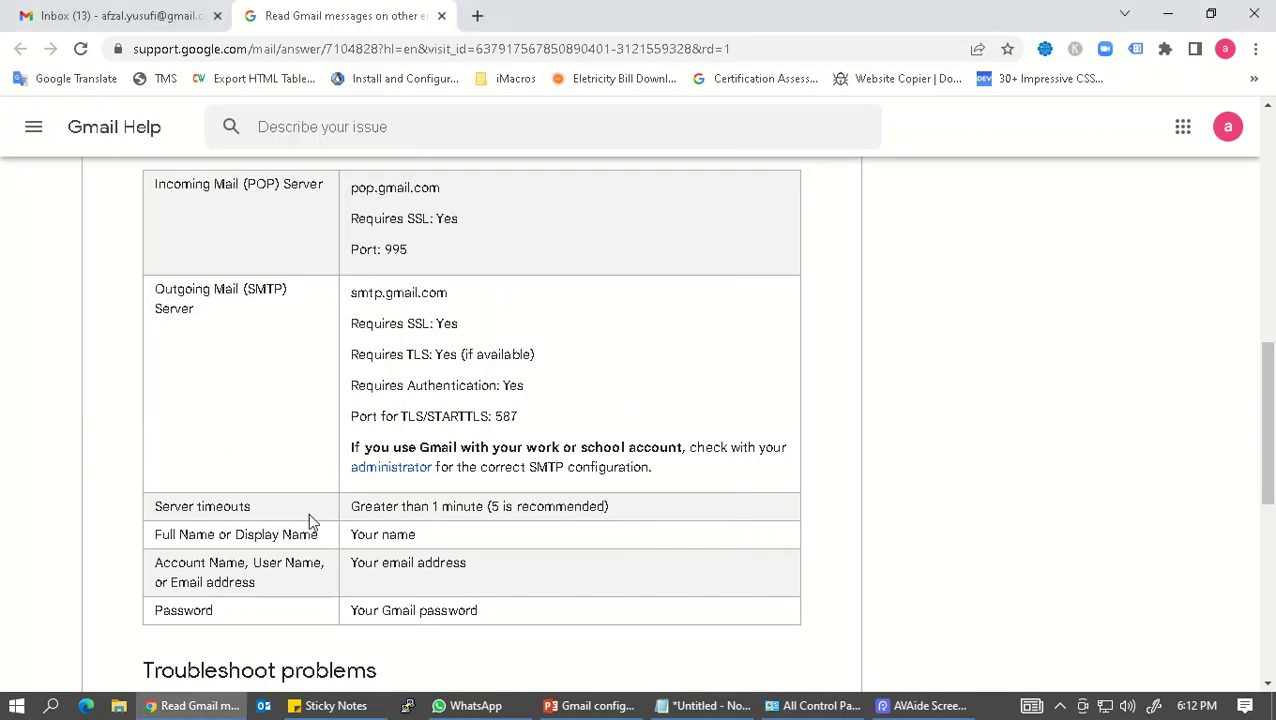
left_click(266, 707)
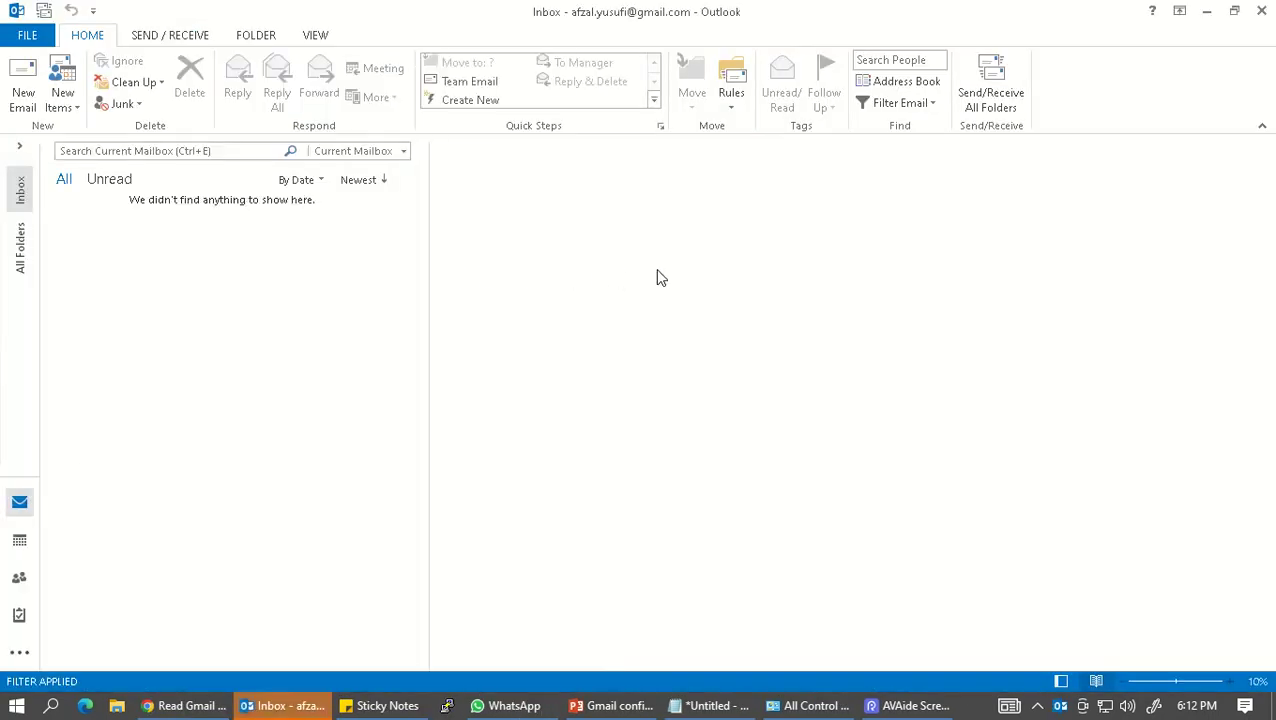
Step: Search for Outlook and bring its window to the front
left_click(16, 706)
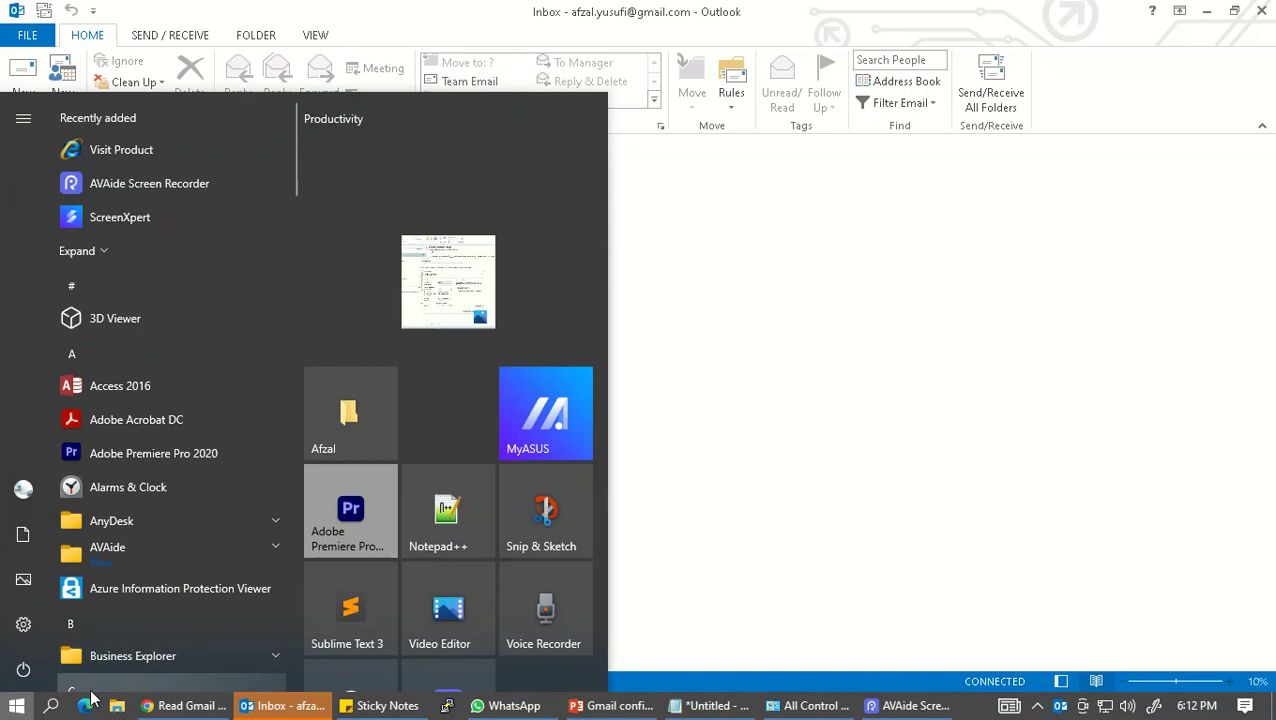
key("super+s")
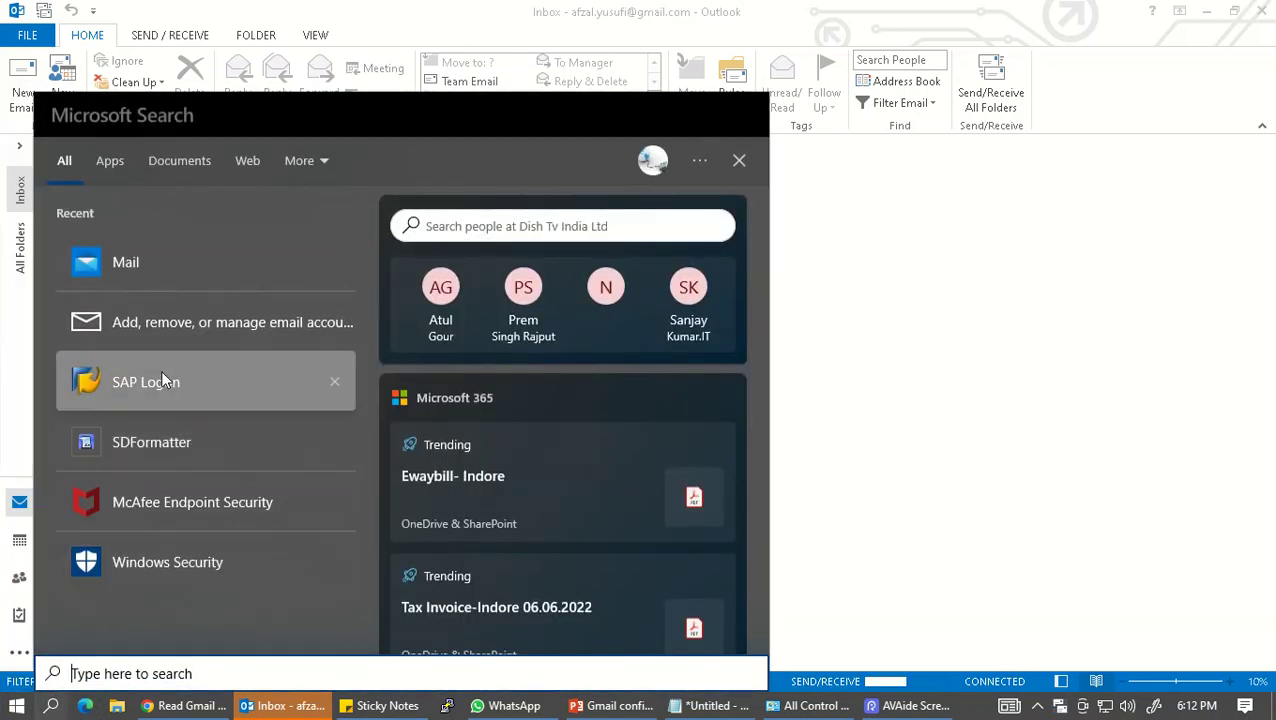
type("out")
key("Return")
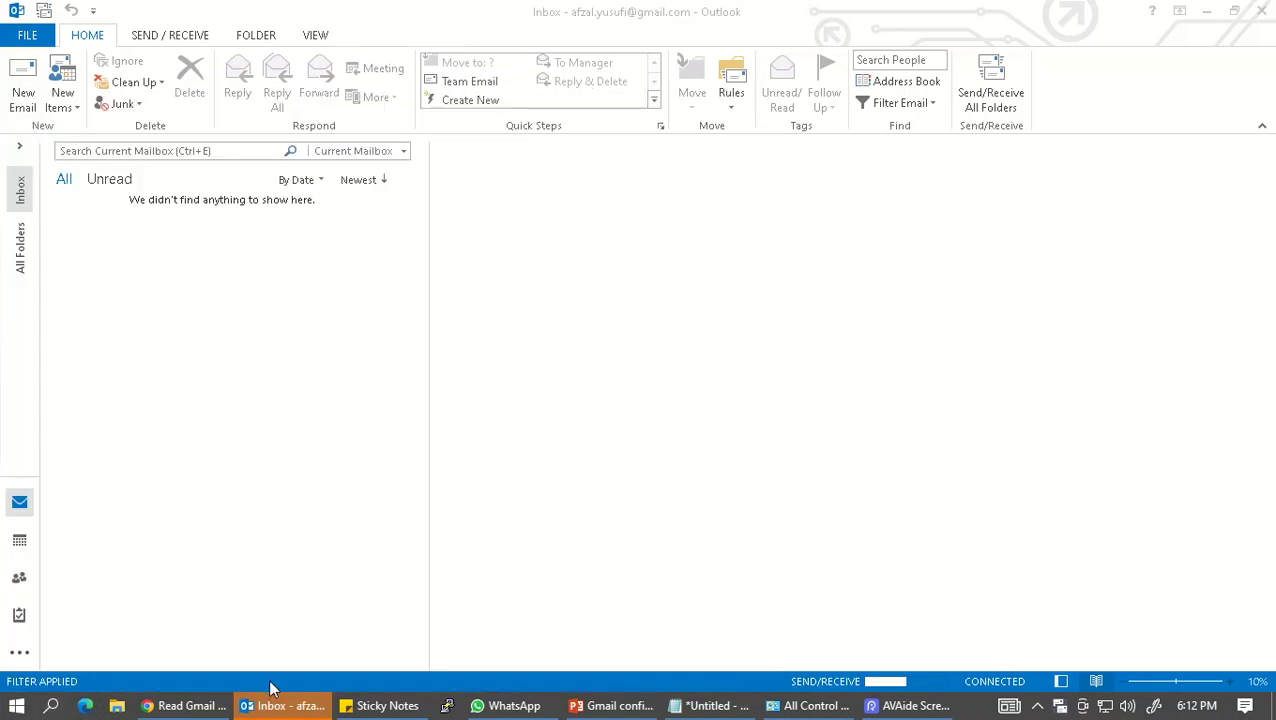
left_click(285, 705)
Step: Expand the folder pane, open the Gmail account's Inbox, and toggle the [Gmail] subfolders
left_click(19, 148)
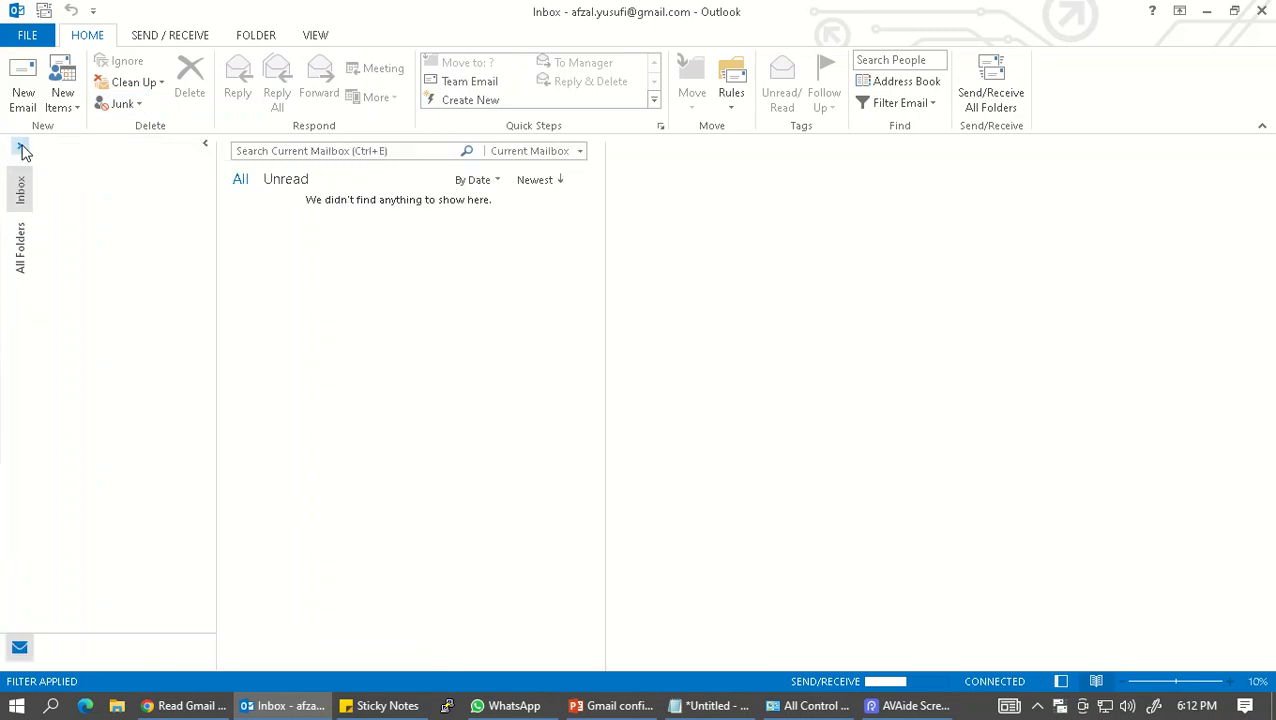
left_click(90, 251)
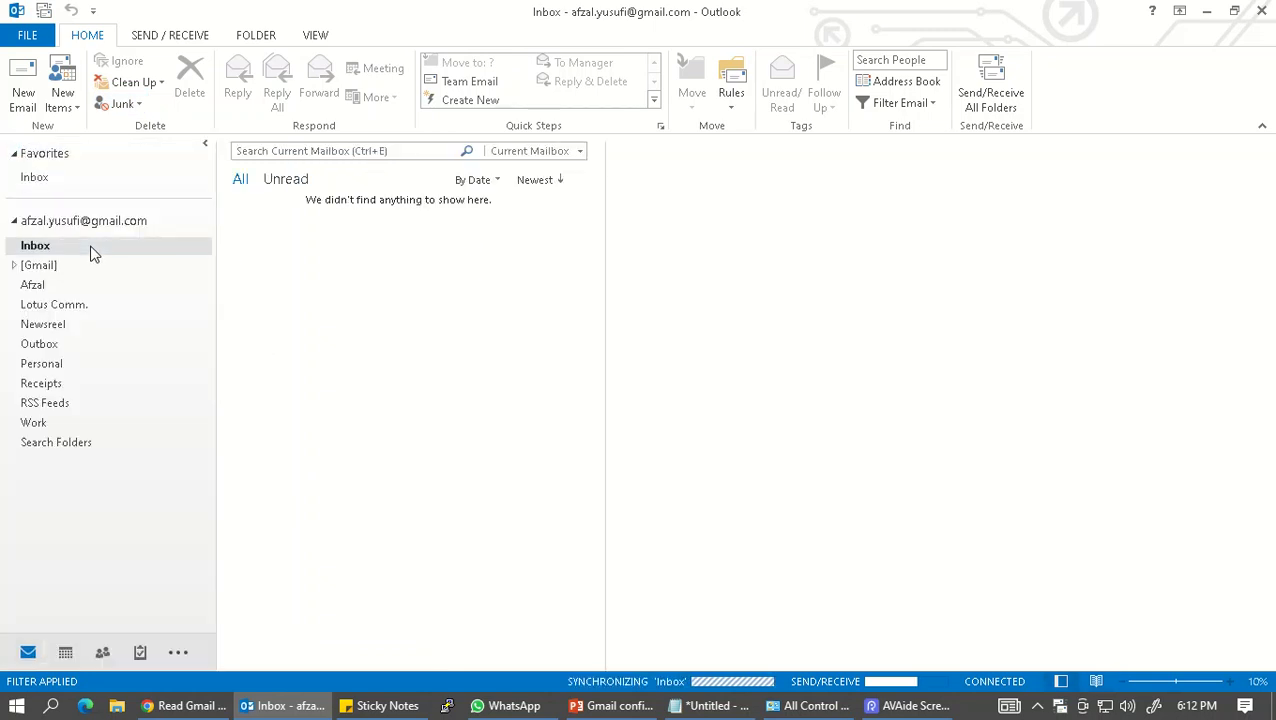
left_click(15, 266)
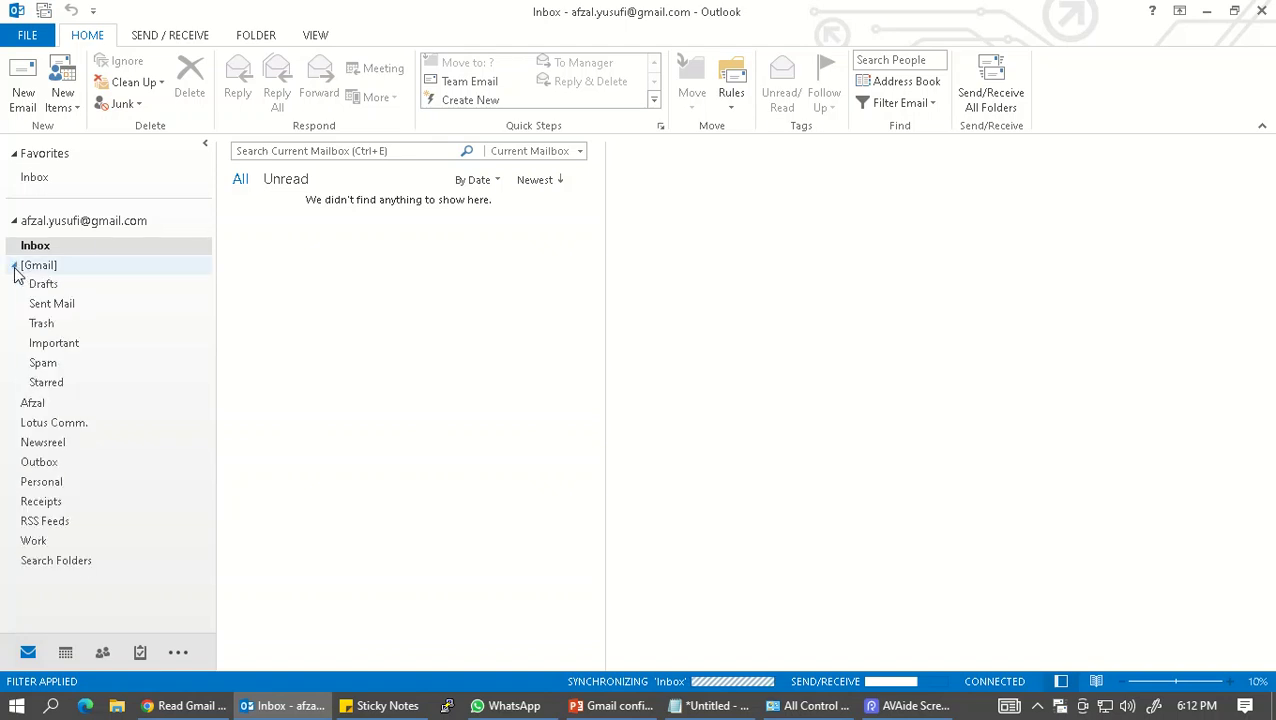
left_click(15, 267)
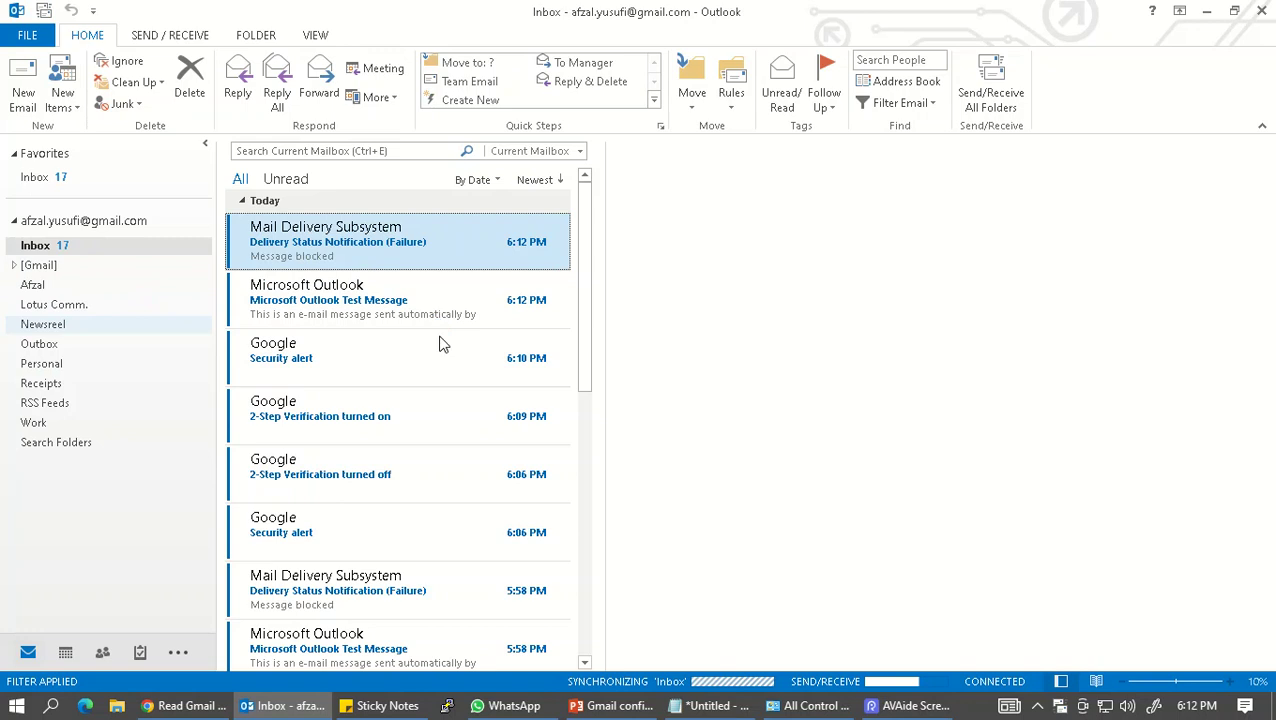
Step: Compare the Gmail web inbox in Chrome against Outlook's synced Inbox messages
left_click(168, 710)
left_click(174, 14)
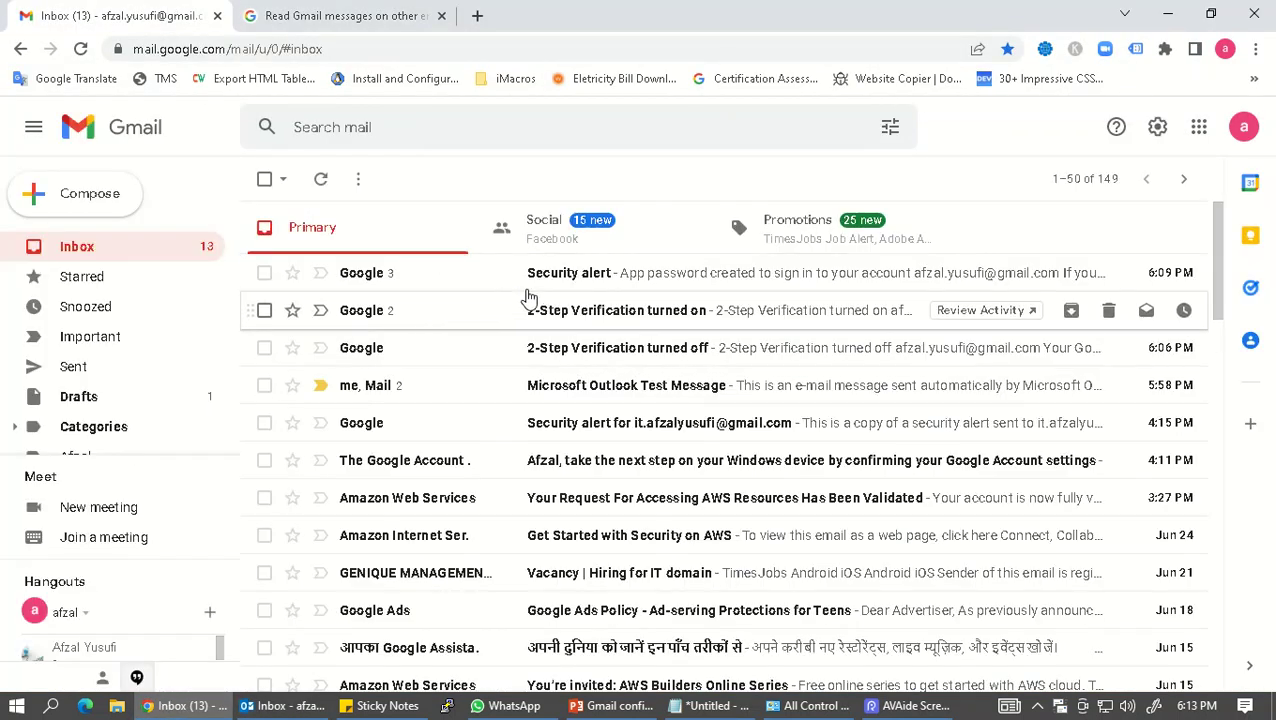
scroll(510, 282, "down", 2)
scroll(495, 300, "up", 2)
scroll(484, 322, "down", 1)
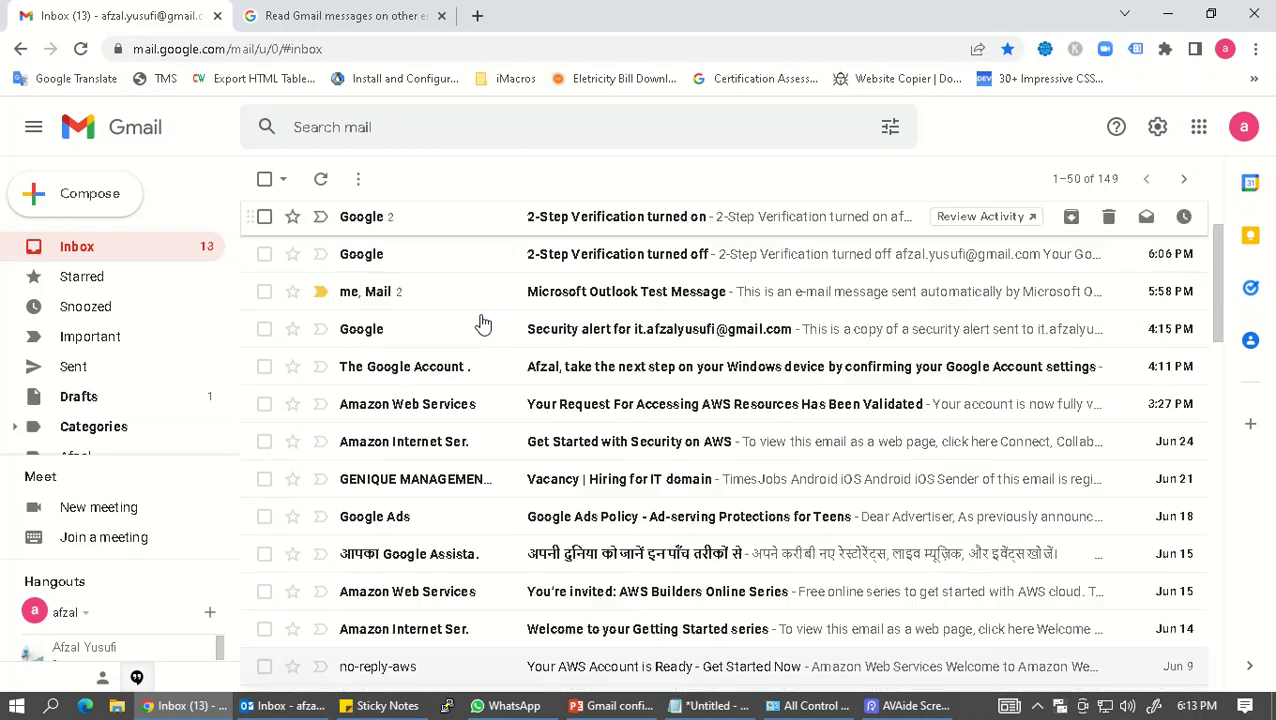
scroll(665, 320, "up", 1)
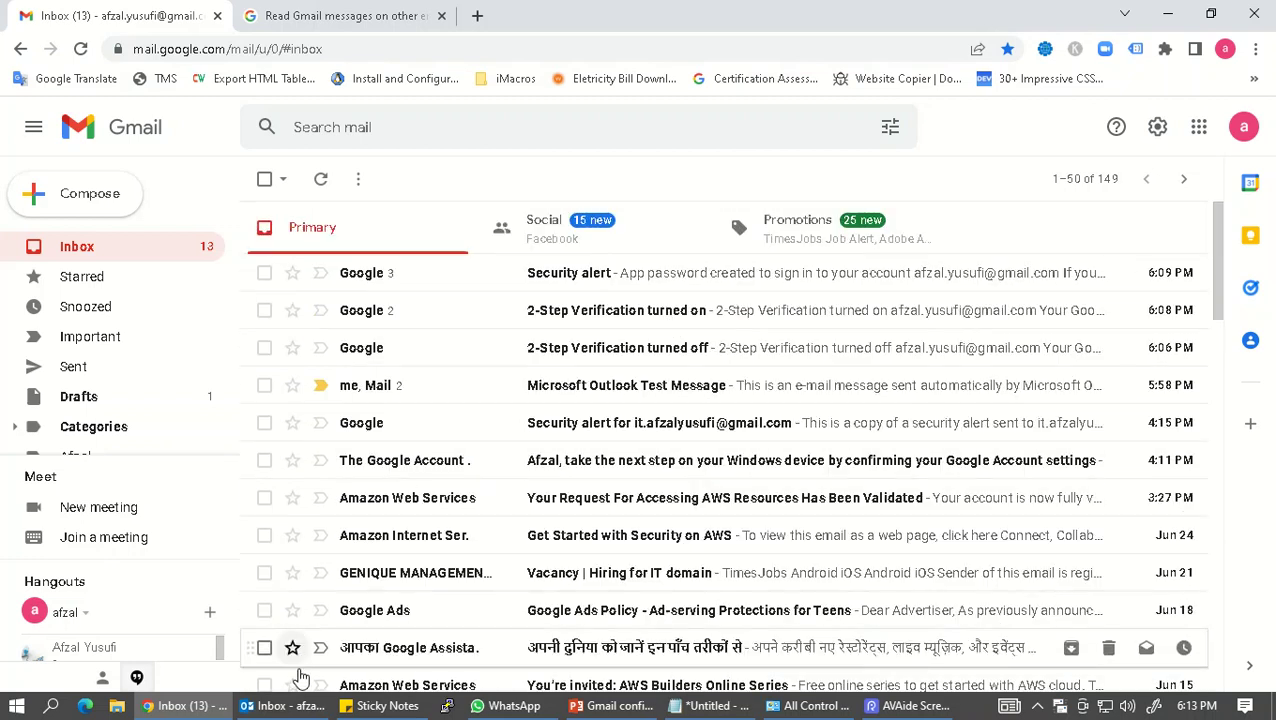
left_click(285, 706)
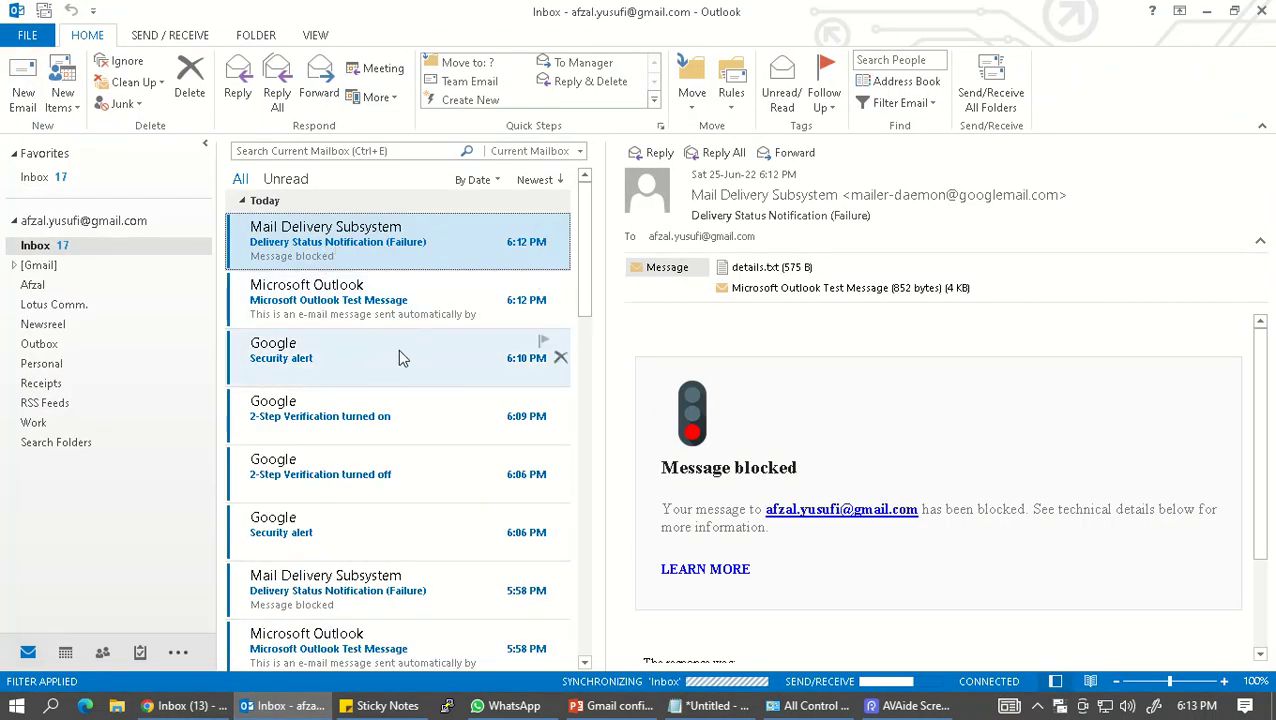
scroll(347, 379, "down", 1)
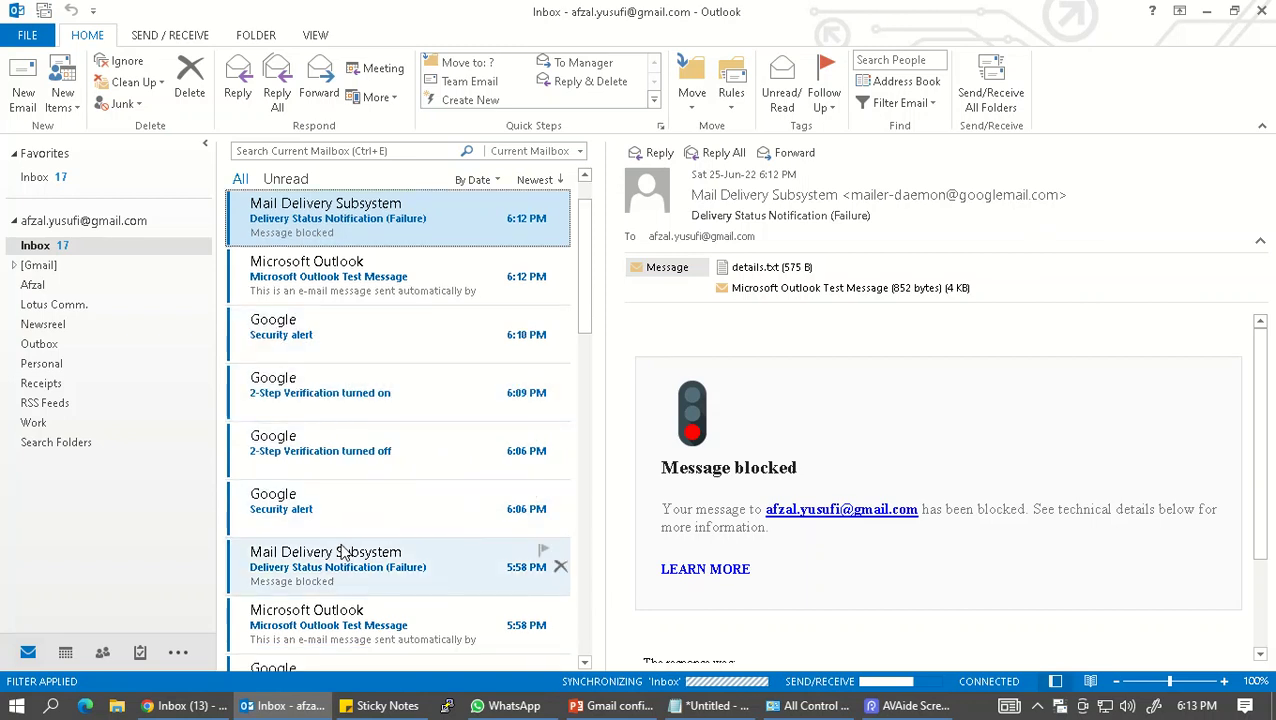
scroll(360, 565, "down", 4)
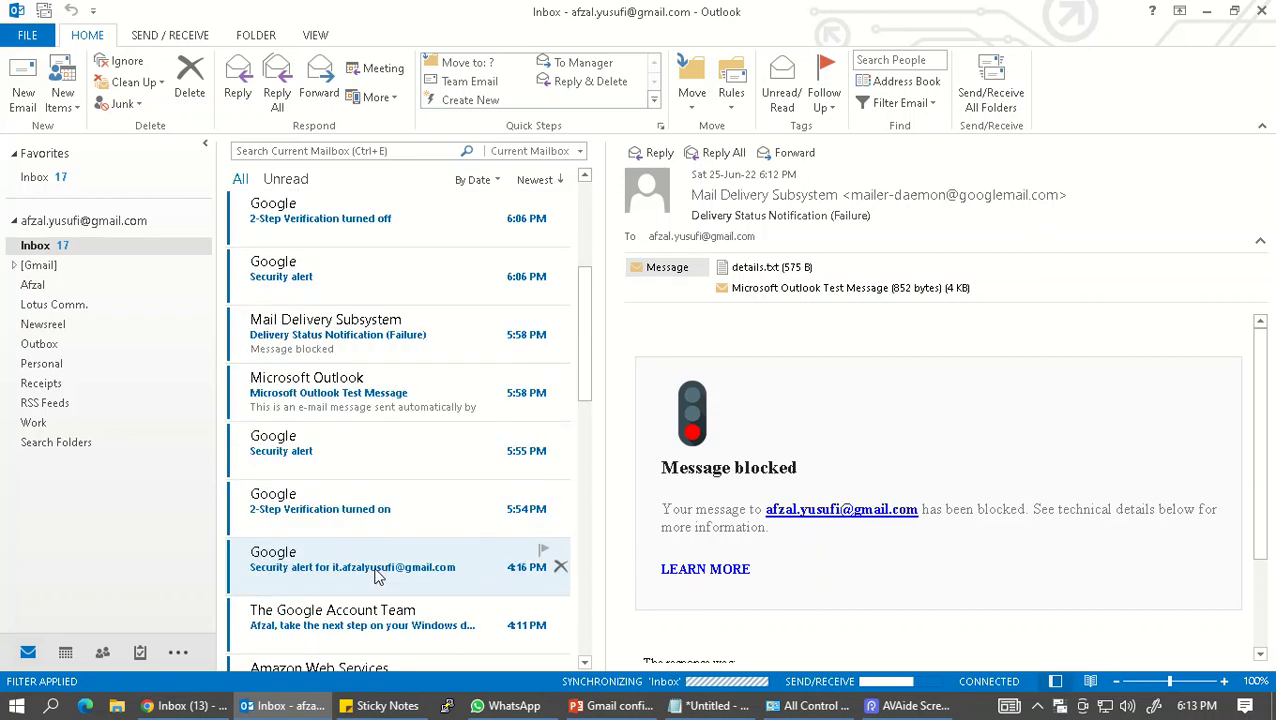
scroll(376, 578, "up", 5)
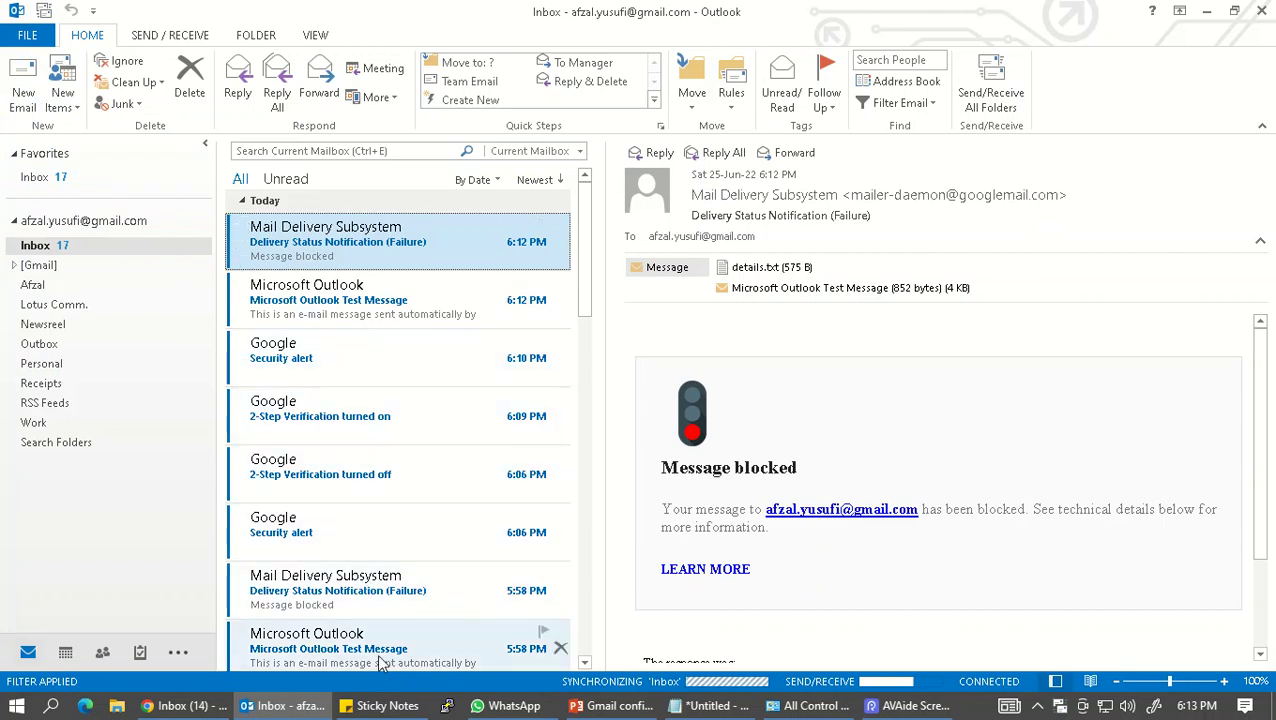
left_click(185, 706)
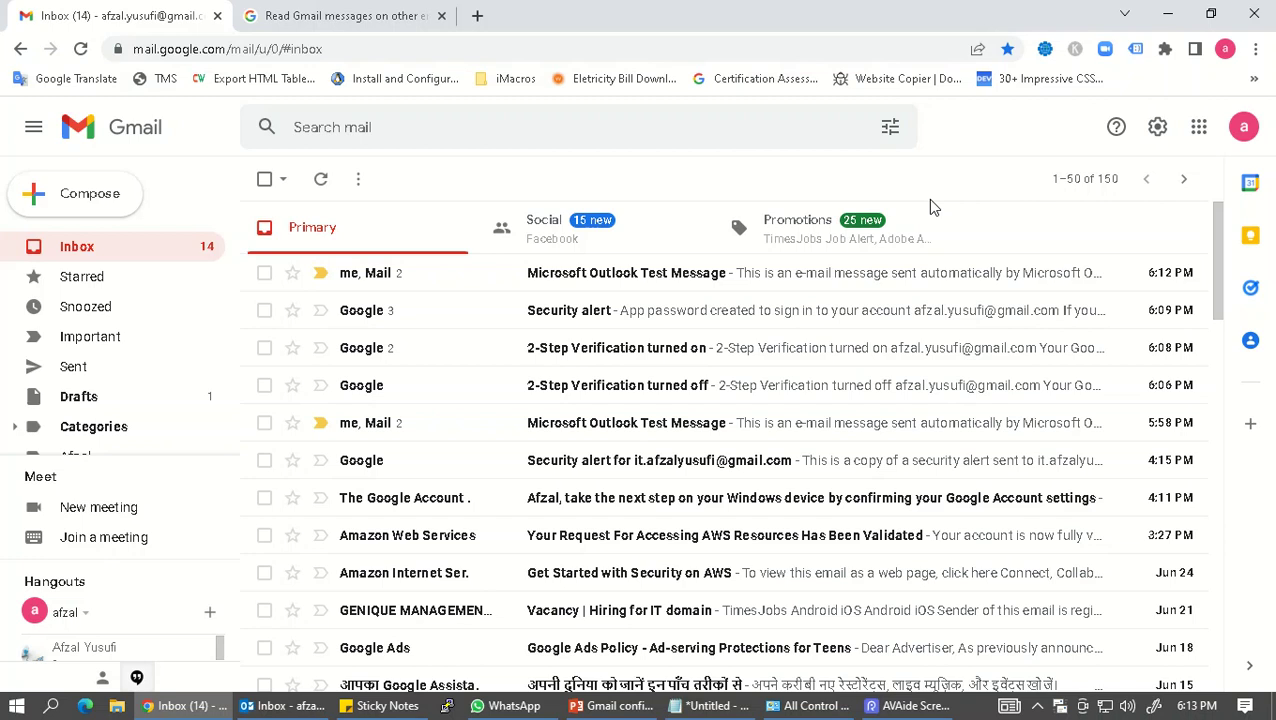
Step: Minimize Chrome, Outlook and Notepad, leaving Control Panel showing
left_click(1167, 15)
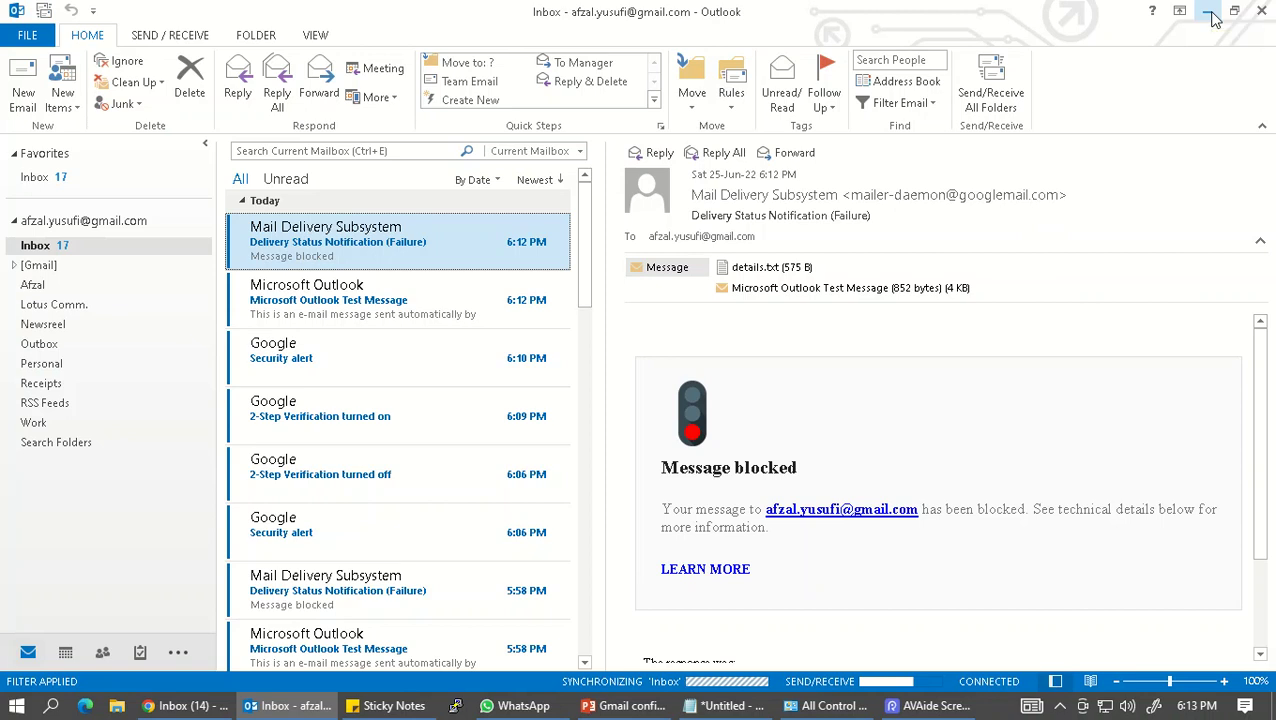
left_click(1210, 15)
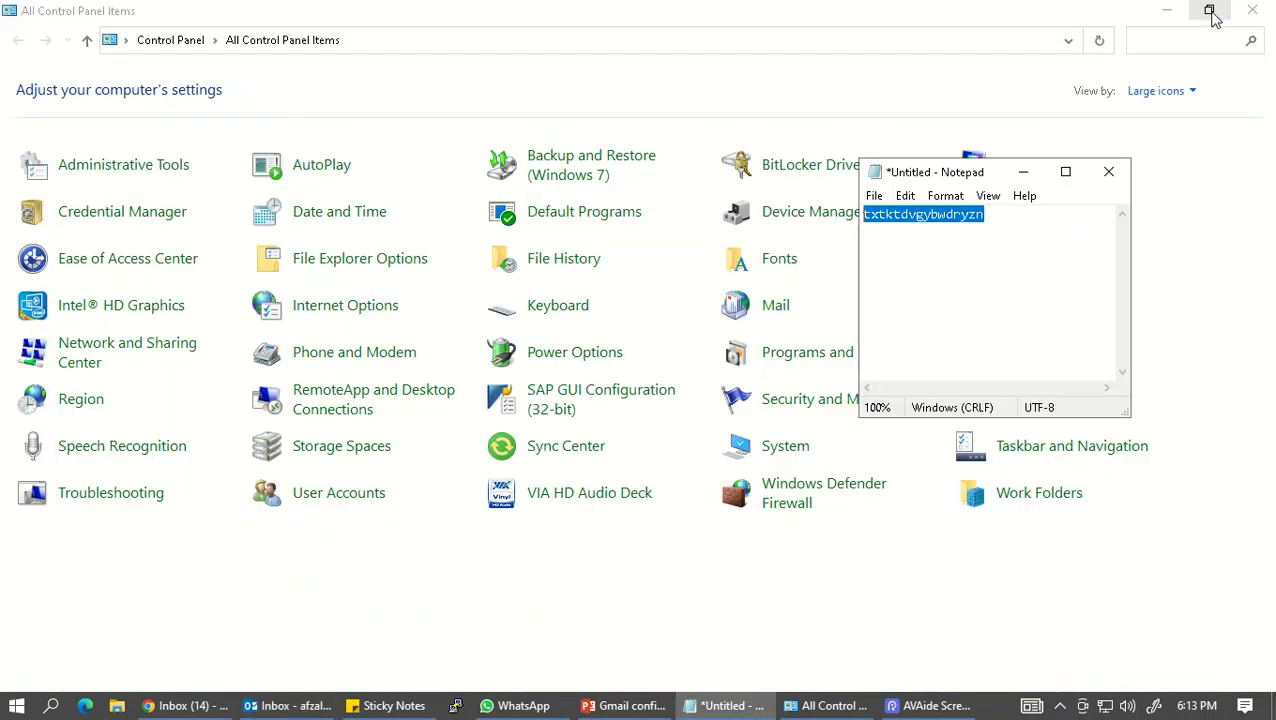
left_click(1023, 172)
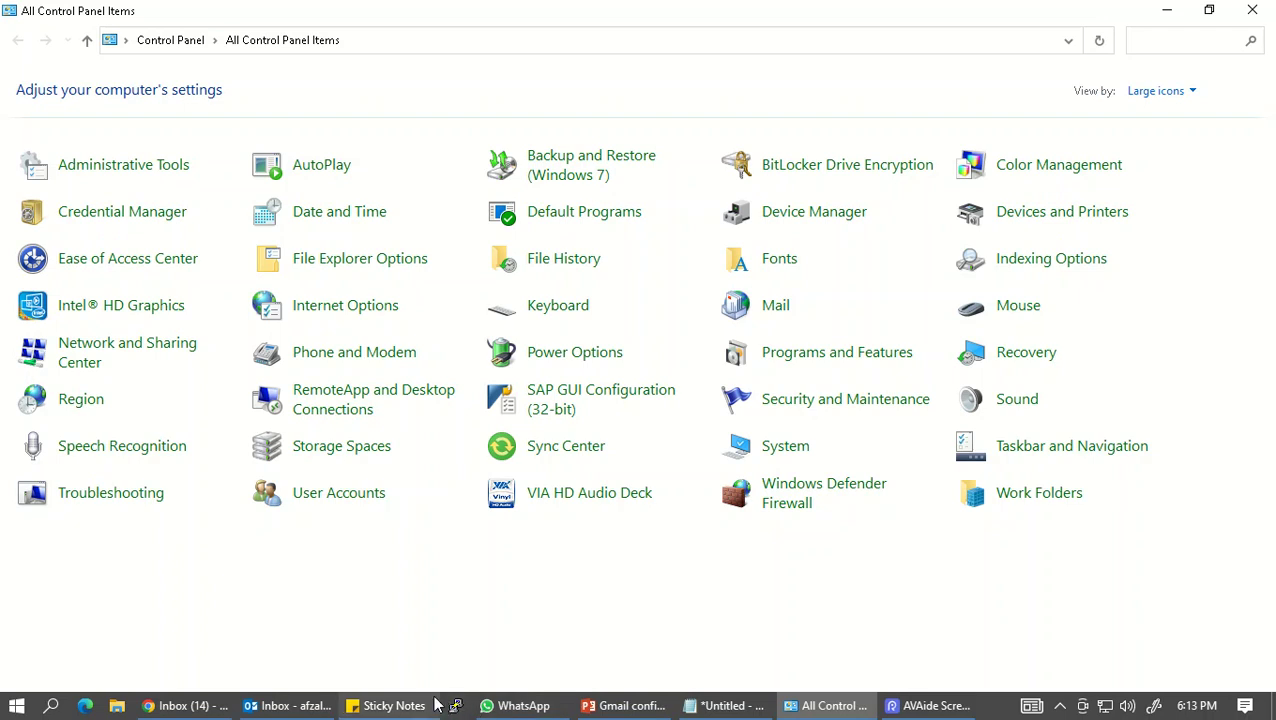